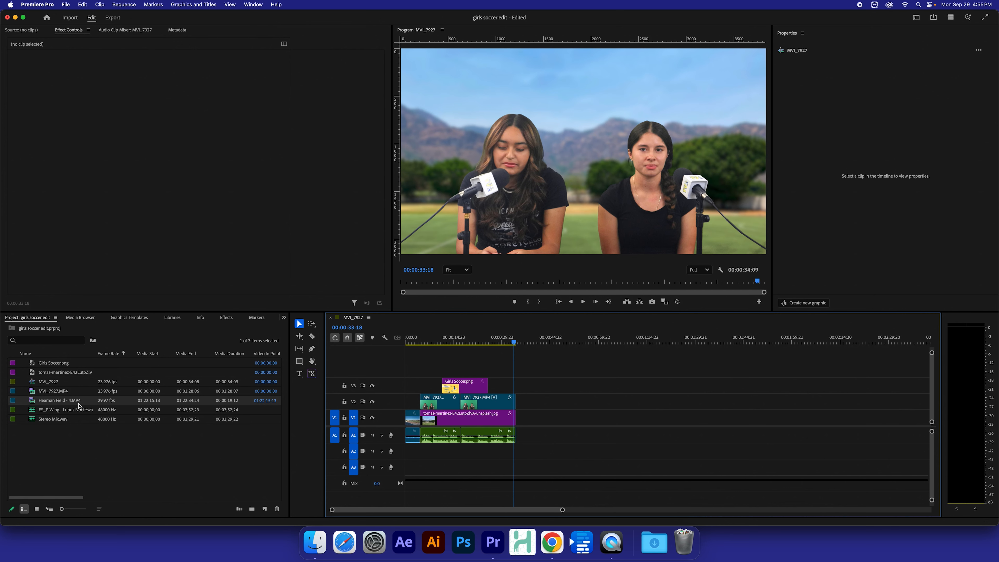
# Step: Drop the ES_P-Wing music into the timeline, undoing the accidental overwrite of the A1 interview audio
pyautogui.click(49, 412)
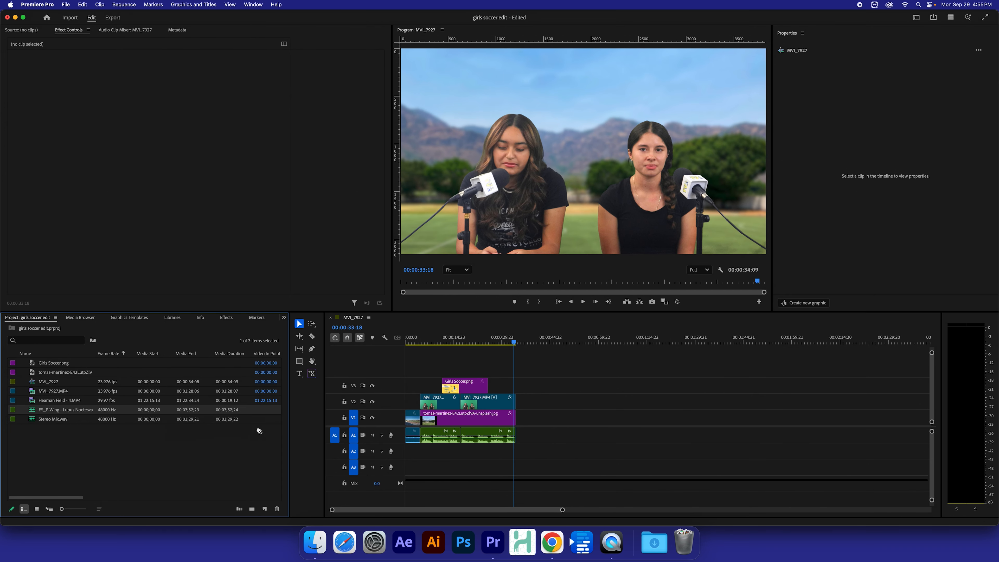
pyautogui.moveTo(324, 459); pyautogui.dragTo(563, 458)
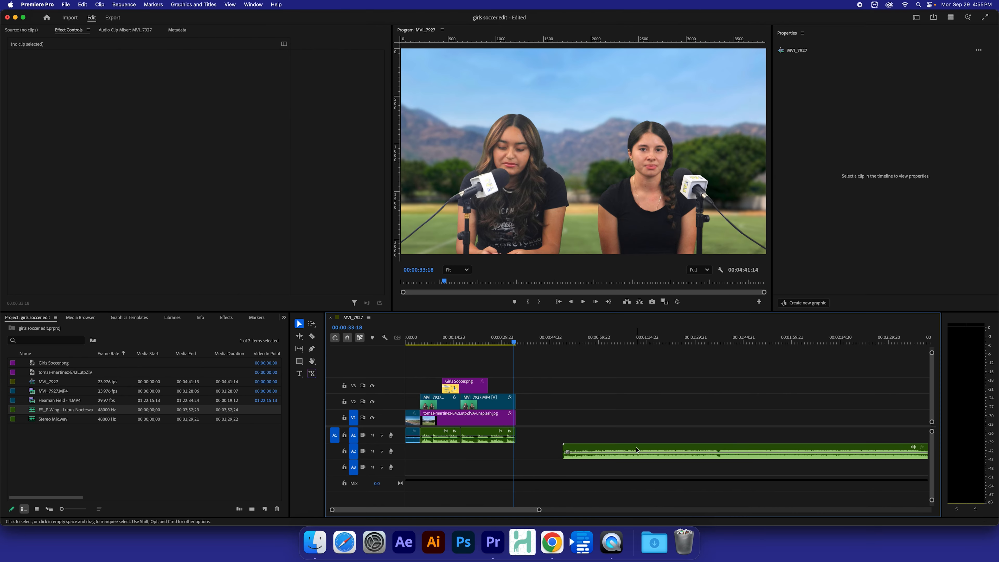
pyautogui.moveTo(638, 447); pyautogui.dragTo(397, 437)
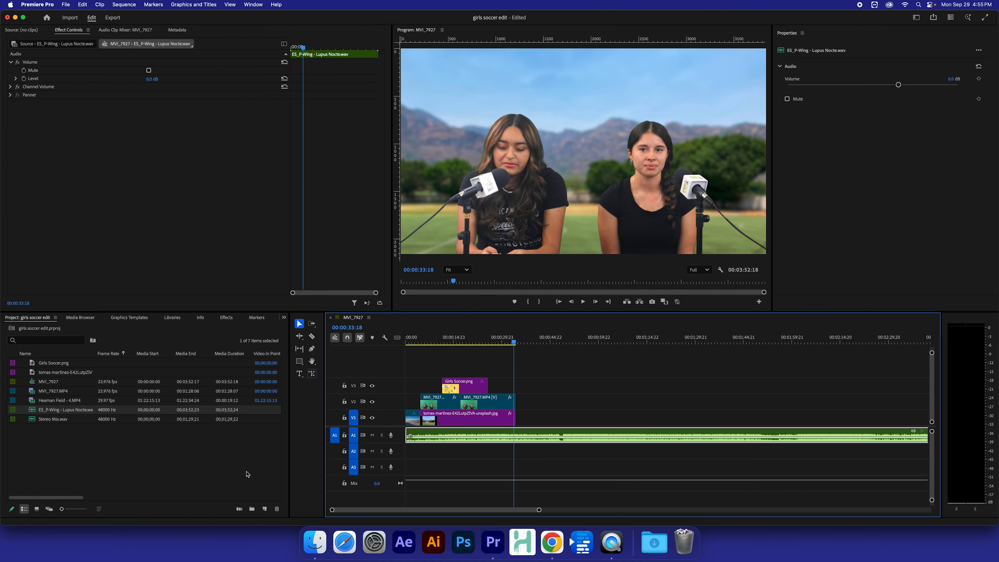
pyautogui.press('super+z')
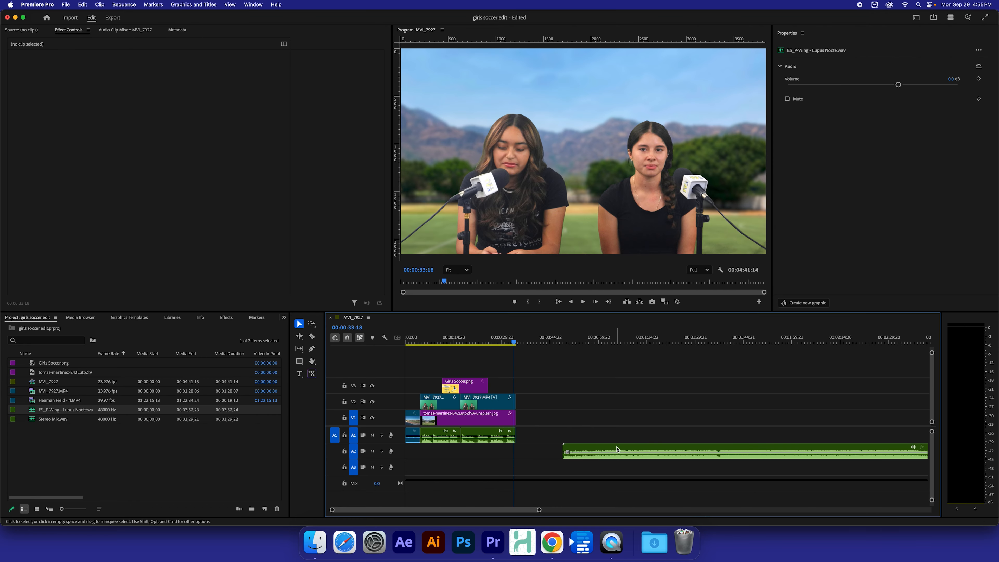
# Step: Slide the A2 music clip to the sequence start and play from 00:00
pyautogui.moveTo(619, 450); pyautogui.dragTo(583, 456)
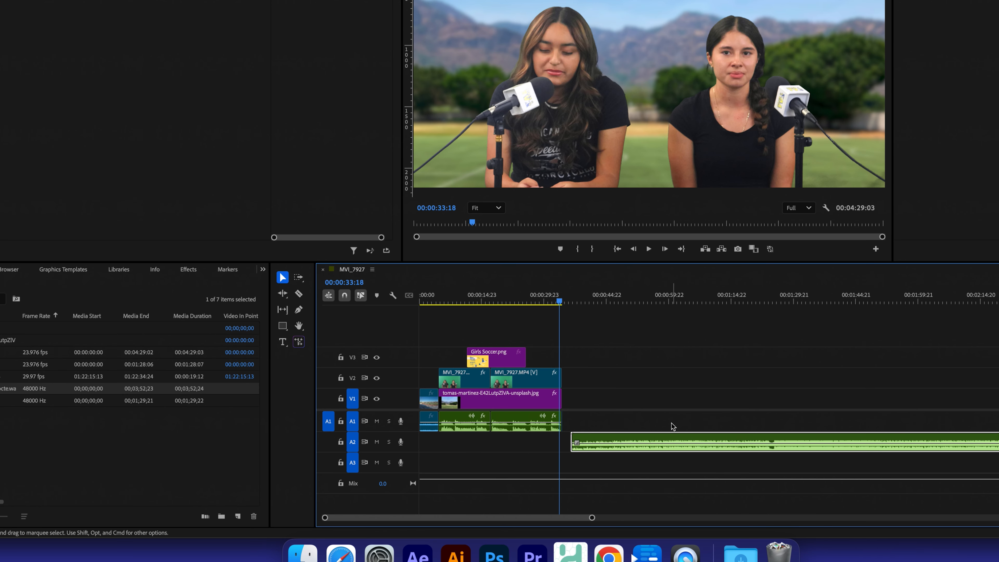
pyautogui.moveTo(665, 442); pyautogui.dragTo(493, 440)
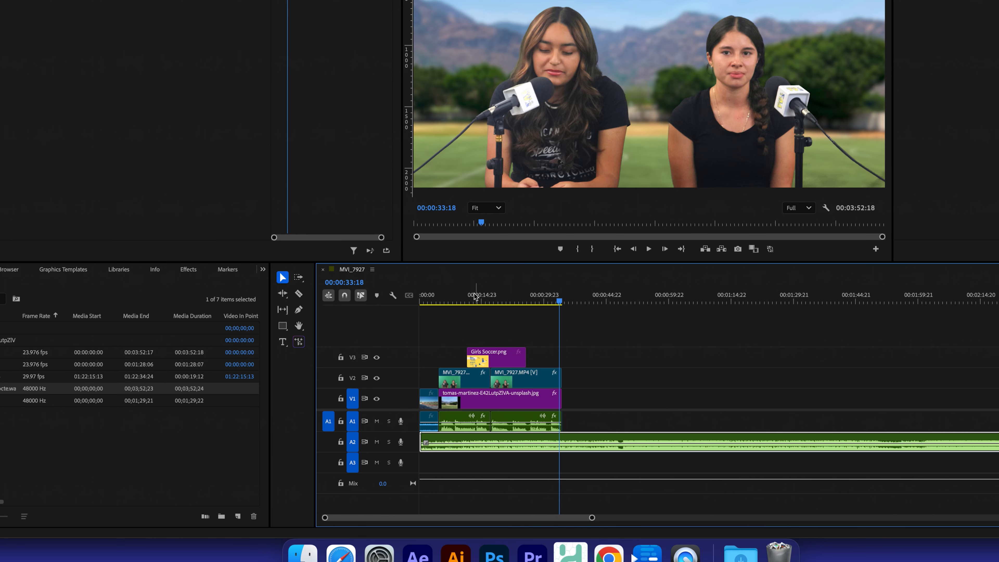
pyautogui.moveTo(442, 298); pyautogui.dragTo(341, 298)
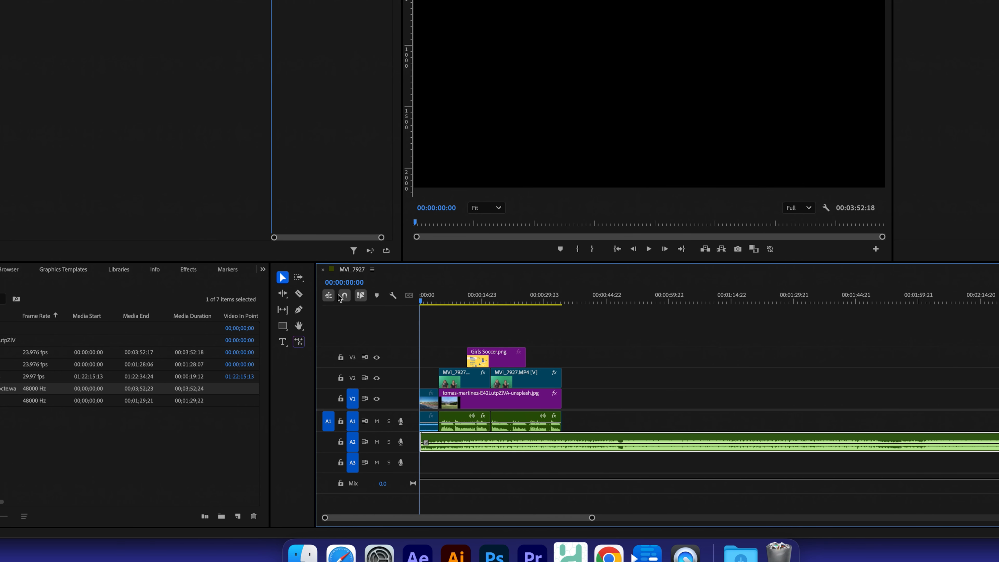
pyautogui.press('space')
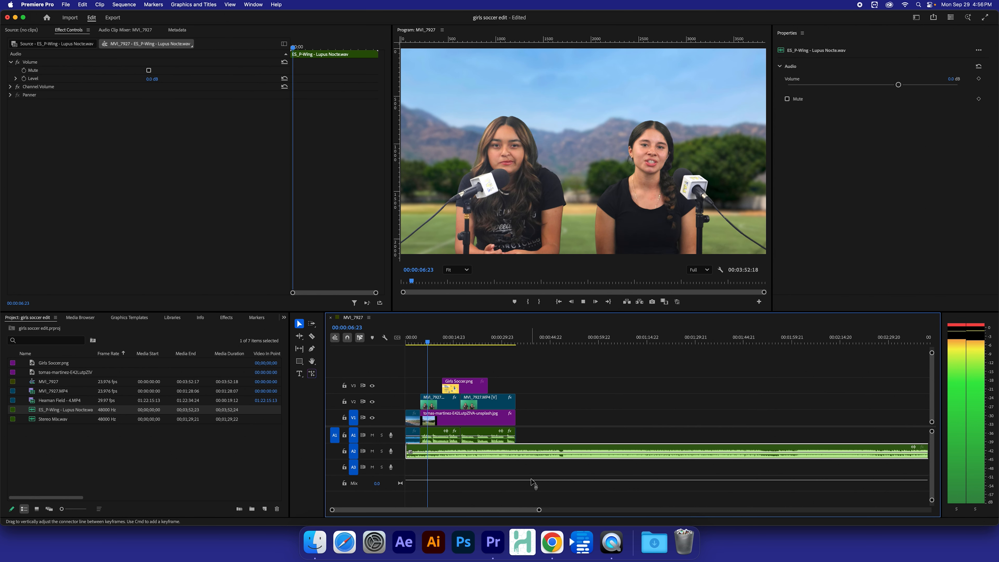
pyautogui.press('space')
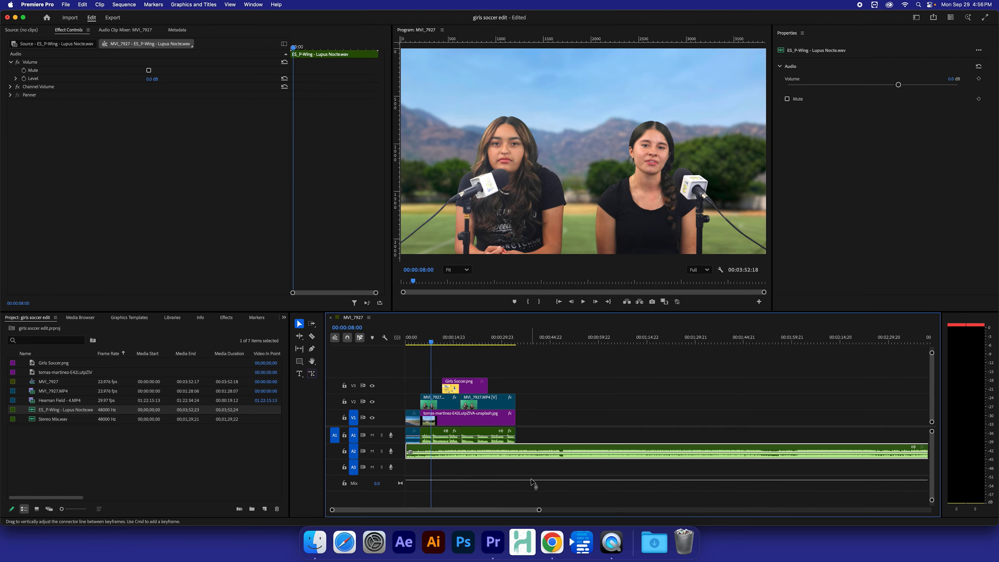
pyautogui.press('space')
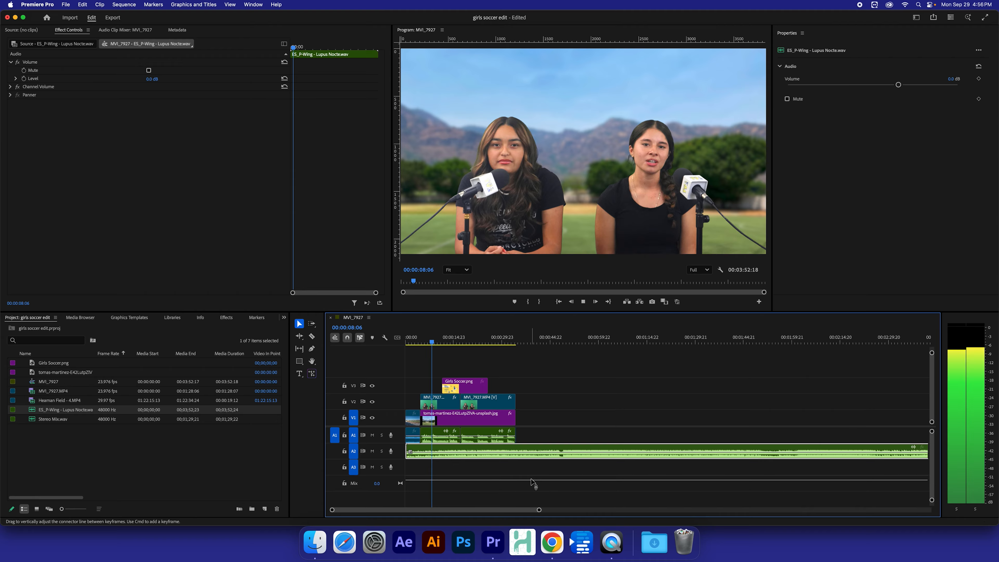
pyautogui.press('space')
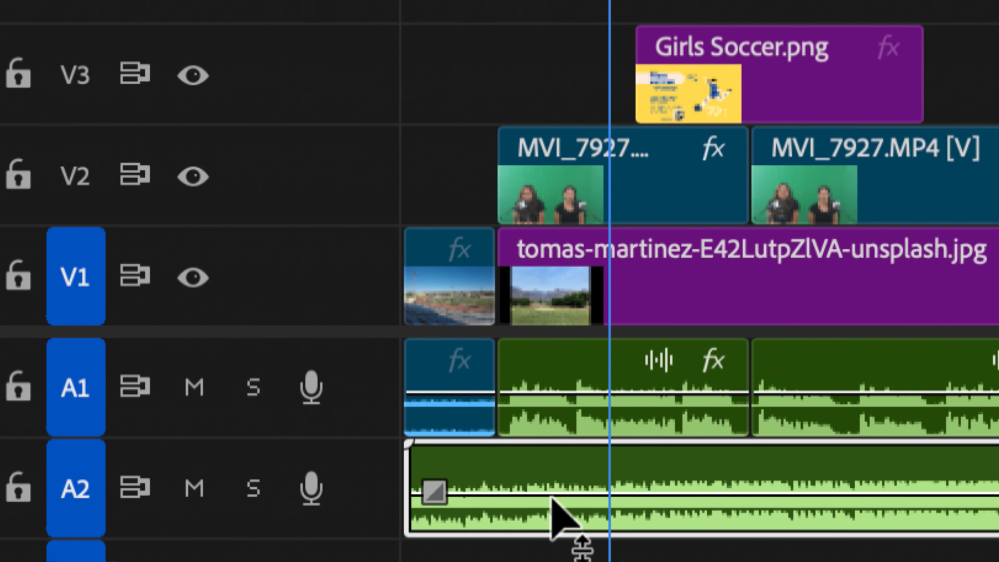
pyautogui.moveTo(561, 384)
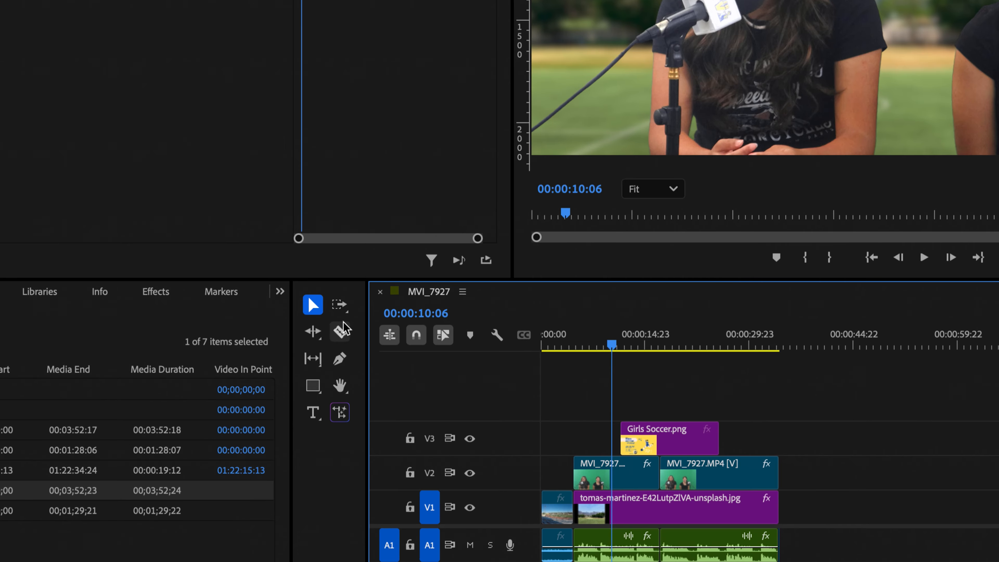
# Step: Razor the A2 music where the interview begins, then select the short opening piece and long remainder
pyautogui.click(342, 328)
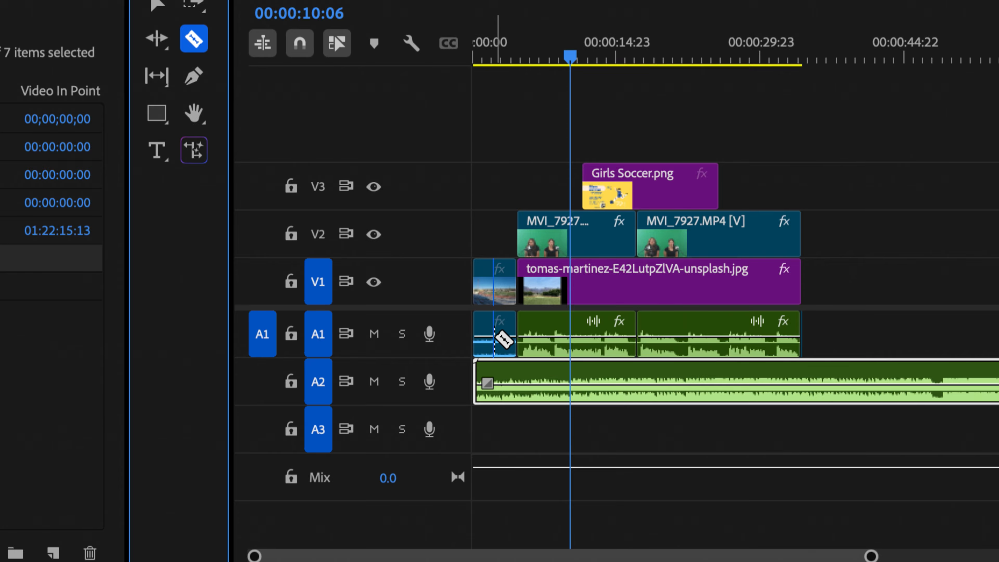
pyautogui.click(515, 389)
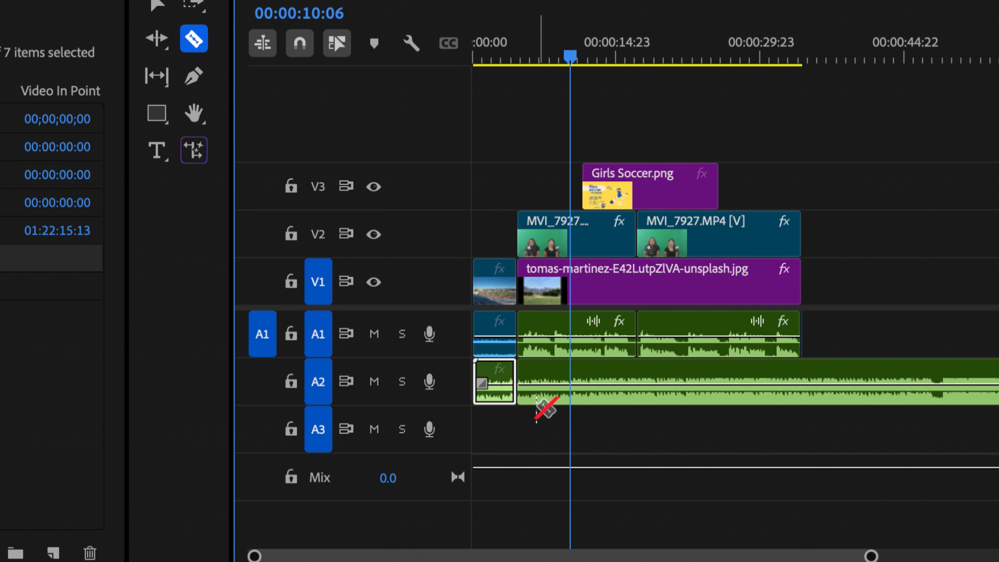
pyautogui.press('v')
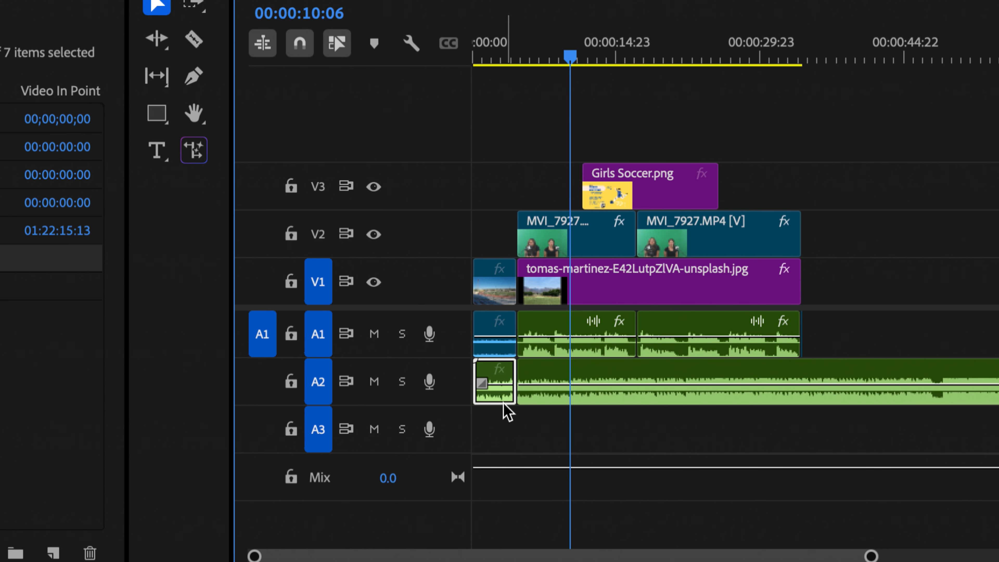
pyautogui.click(532, 398)
pyautogui.click(520, 425)
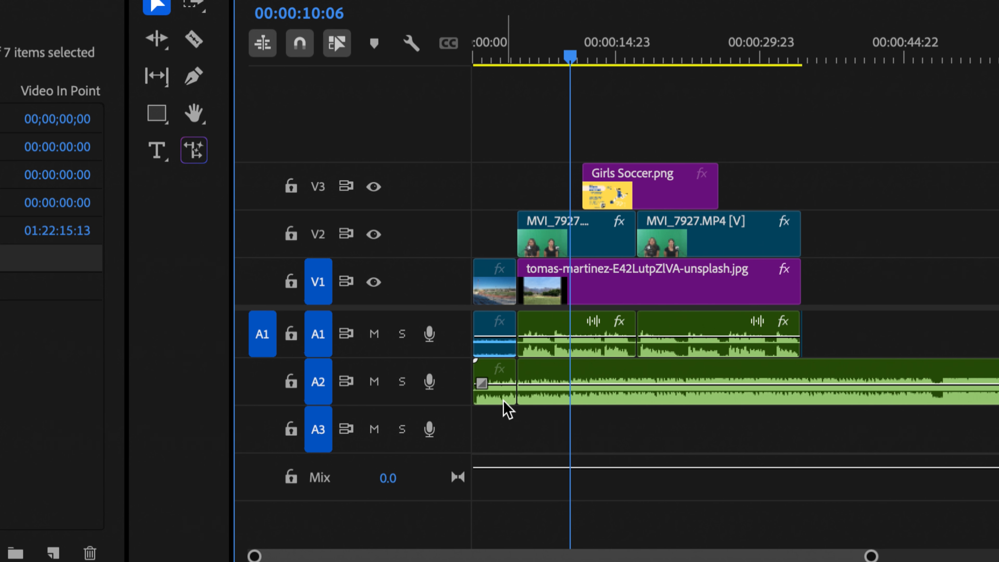
pyautogui.click(504, 401)
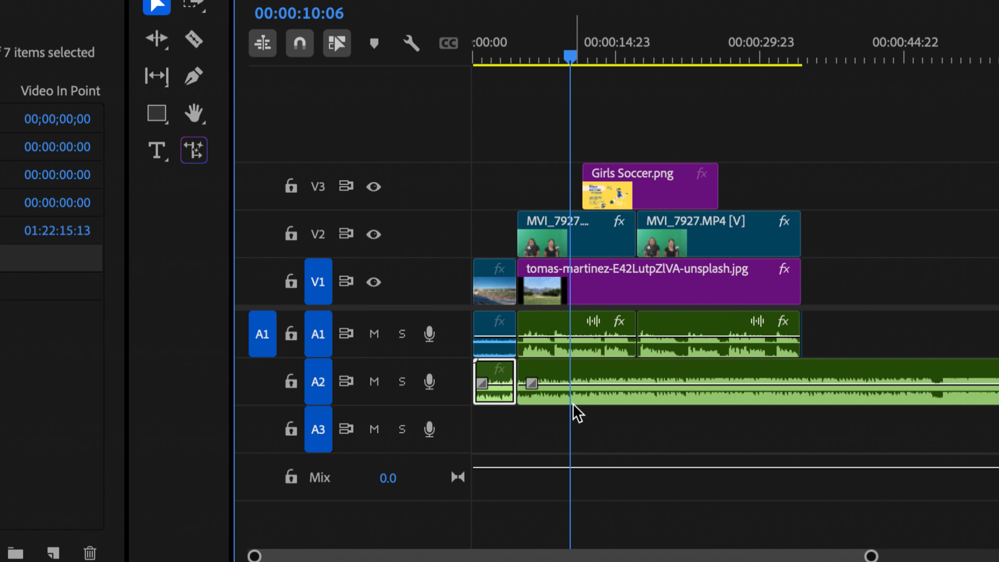
pyautogui.click(599, 397)
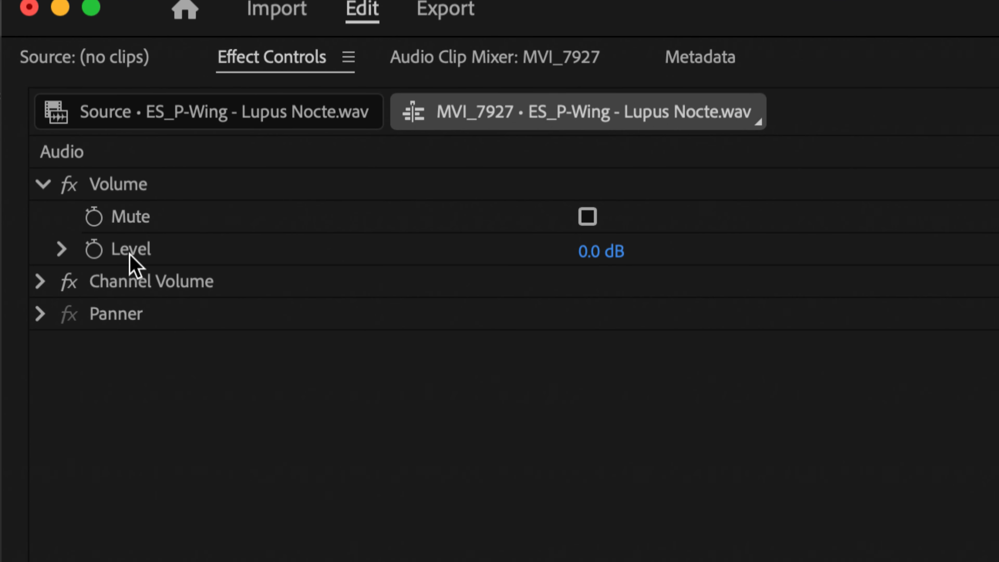
# Step: Lower the long A2 music piece's volume level to -20 dB and return the playhead to 00:00
pyautogui.click(592, 260)
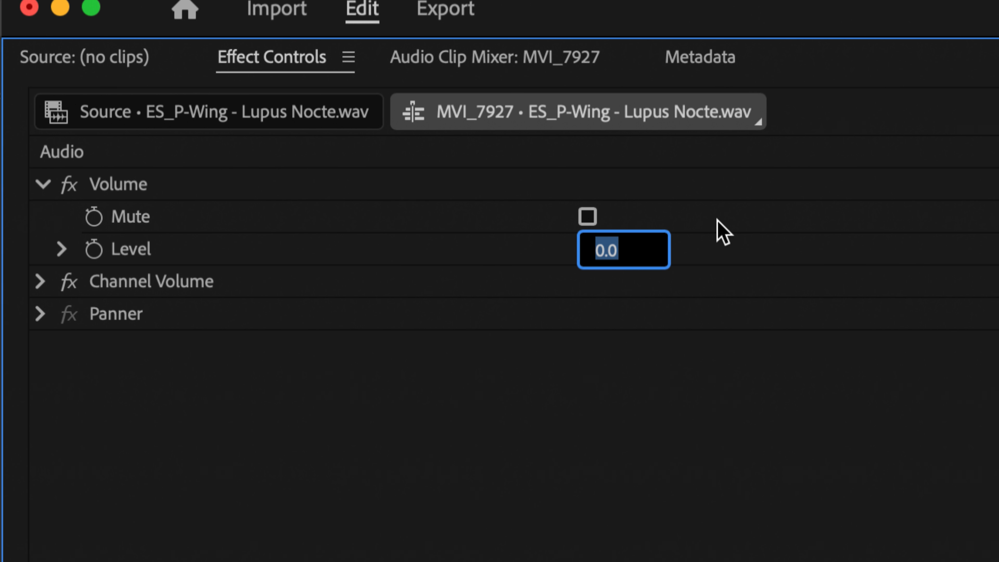
pyautogui.write('-20')
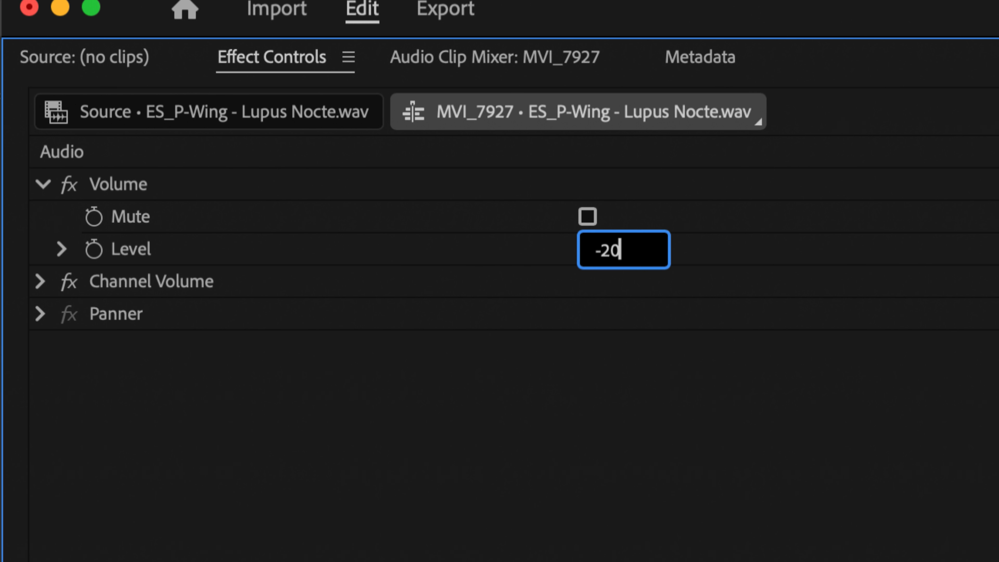
pyautogui.press('Return')
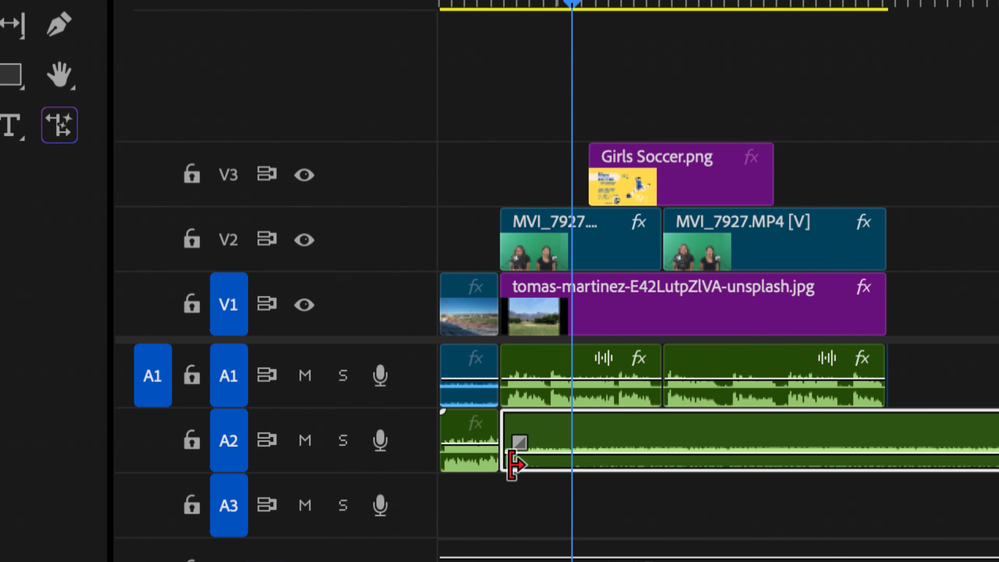
pyautogui.click(464, 465)
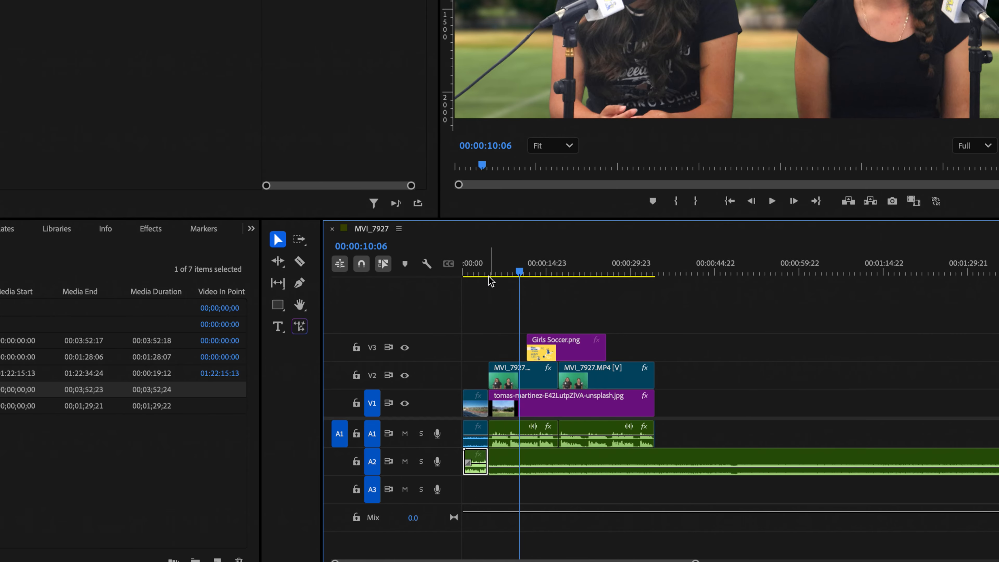
pyautogui.moveTo(489, 275); pyautogui.dragTo(424, 272)
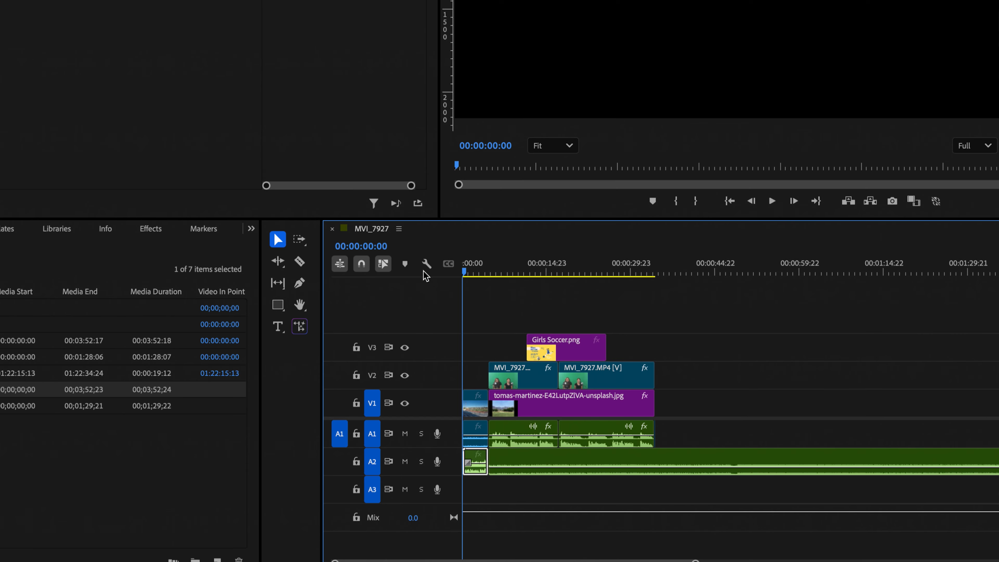
pyautogui.press('space')
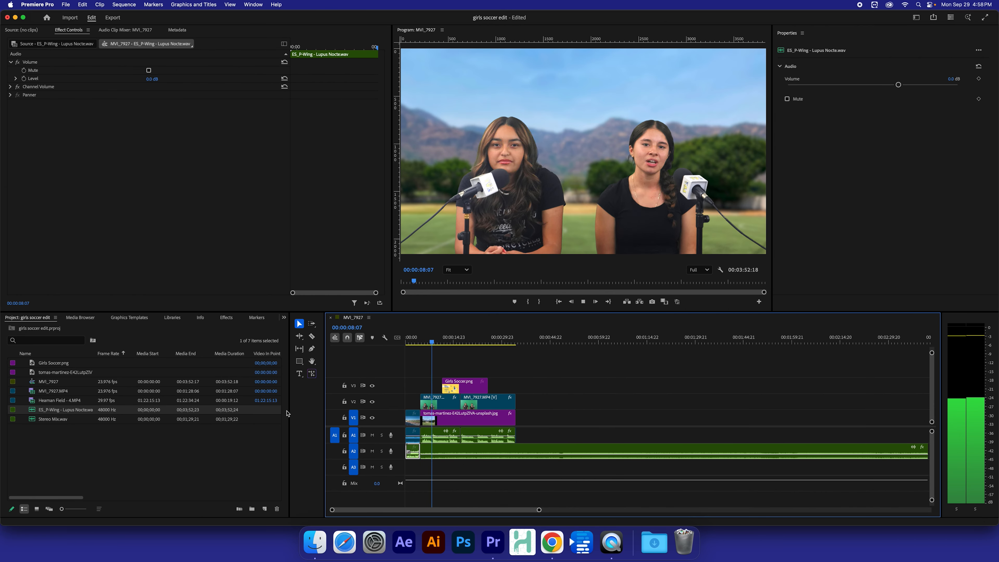
pyautogui.press('space')
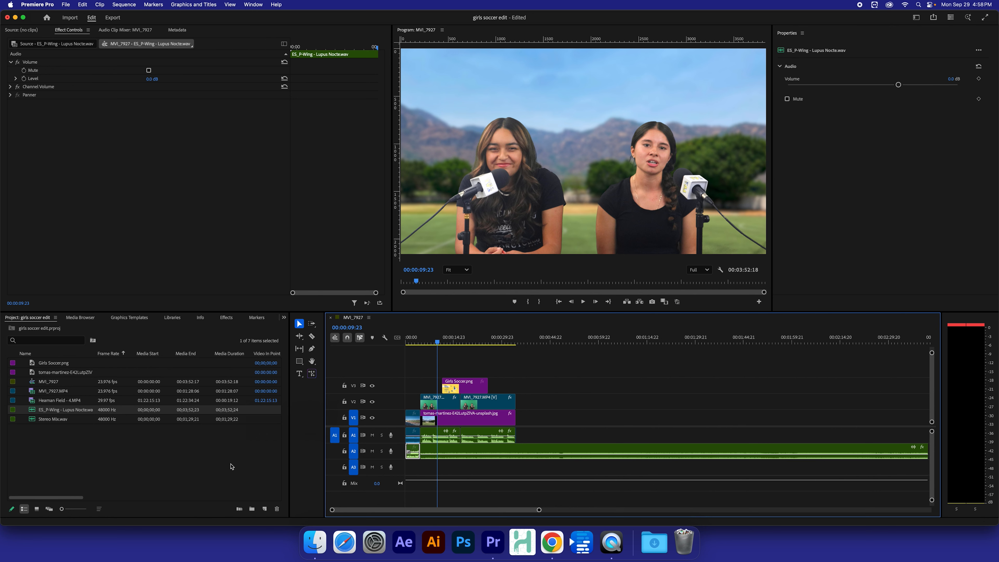
pyautogui.click(418, 342)
pyautogui.press('space')
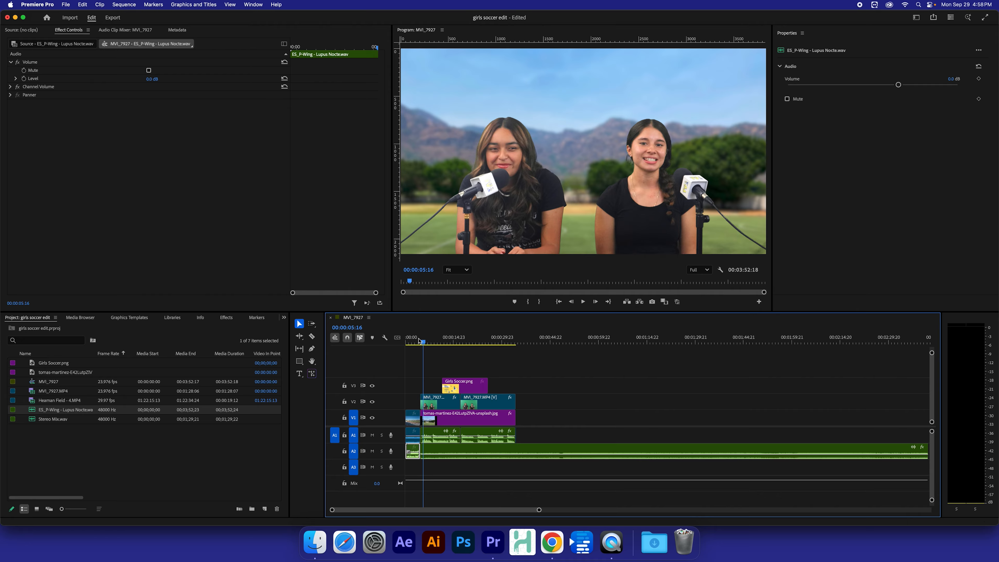
pyautogui.click(417, 471)
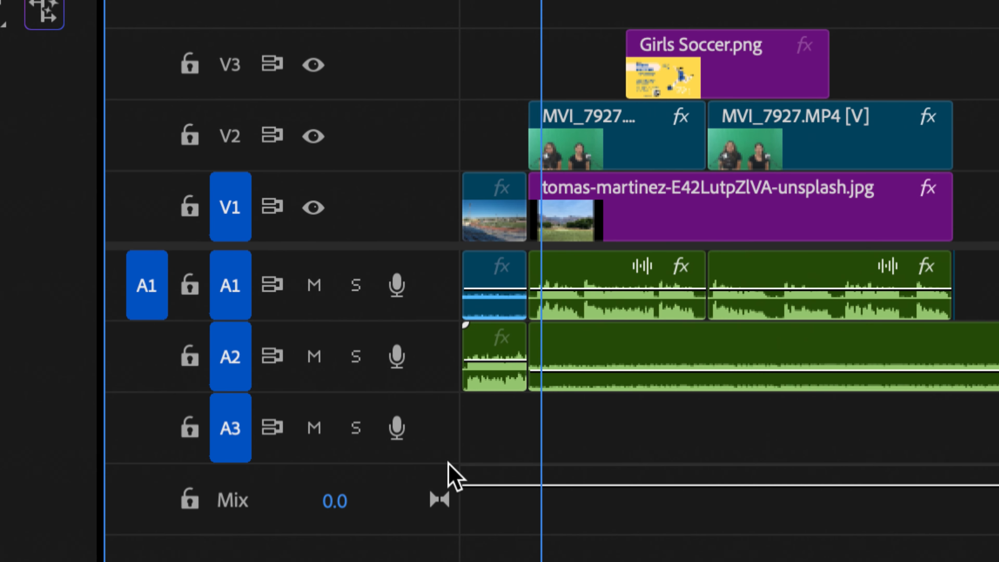
# Step: Apply the default audio crossfade to the A2 music clips and return the playhead to 00:00:00:00
pyautogui.moveTo(521, 455); pyautogui.dragTo(504, 383)
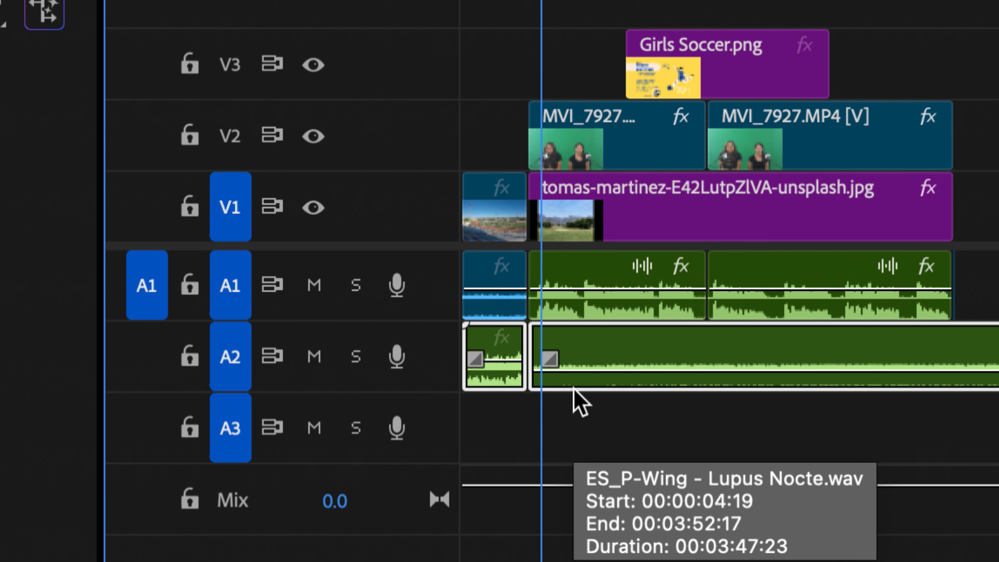
pyautogui.hotkey('shift', 'd')
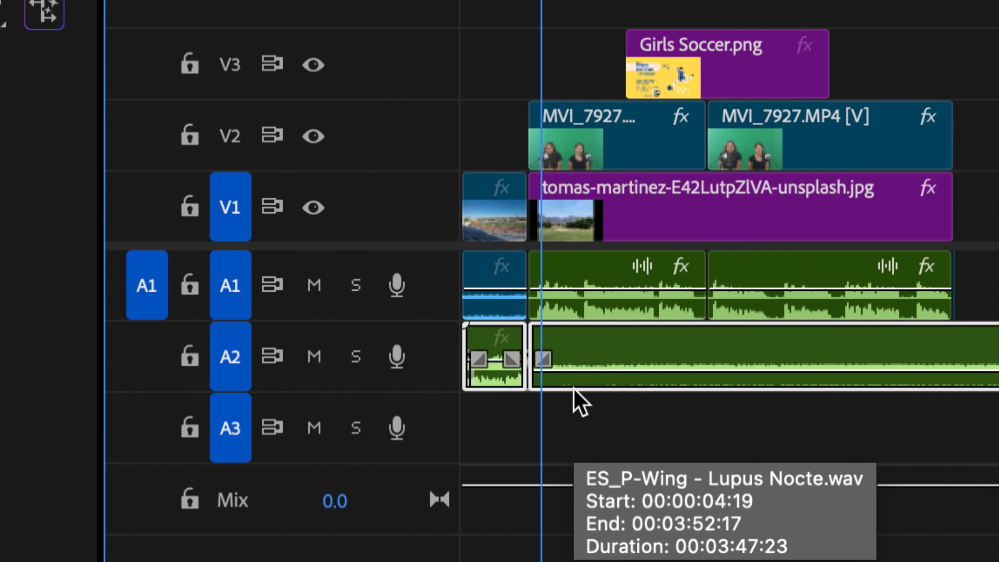
pyautogui.click(569, 405)
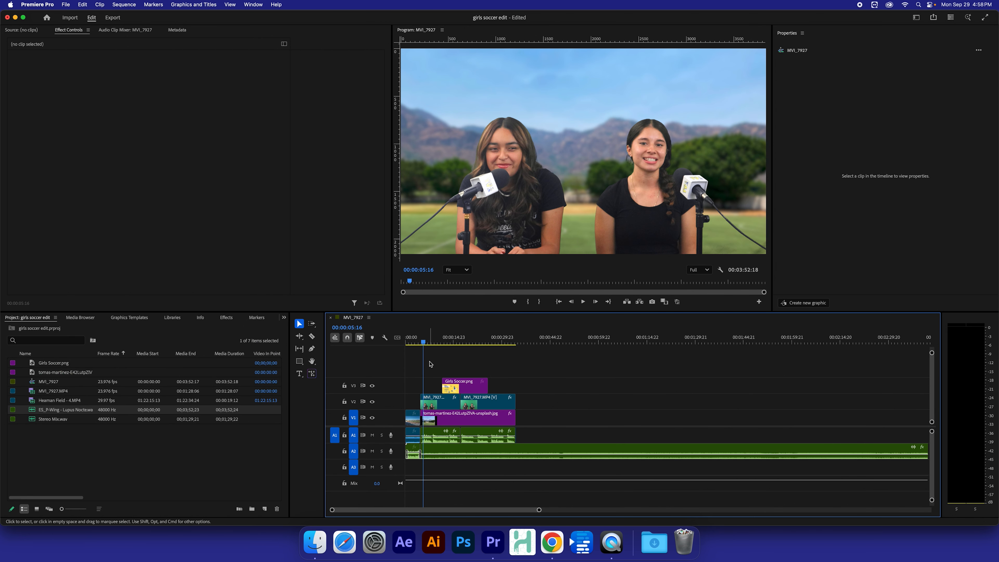
pyautogui.moveTo(423, 341); pyautogui.dragTo(384, 340)
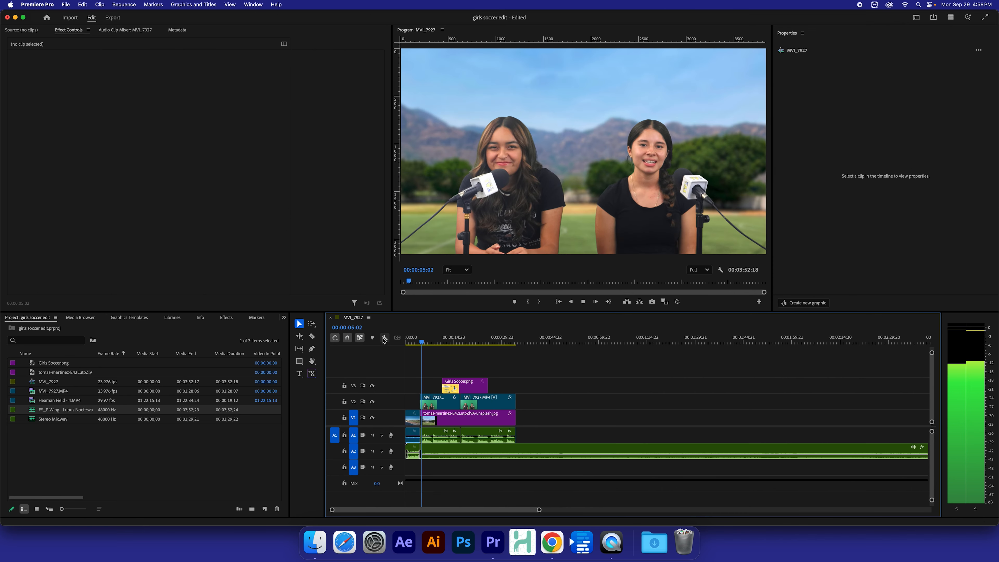
pyautogui.press('space')
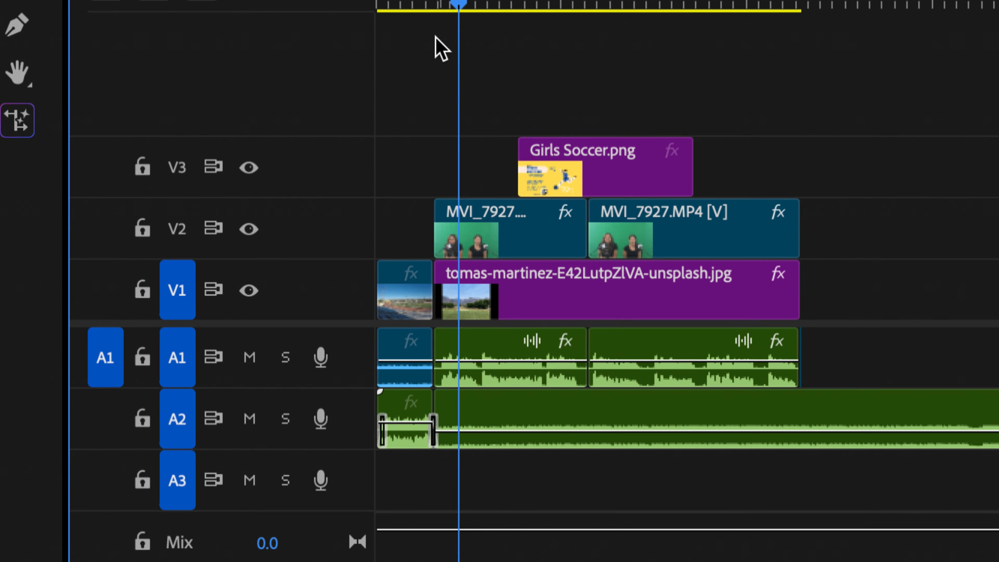
pyautogui.moveTo(431, 8); pyautogui.dragTo(427, 6)
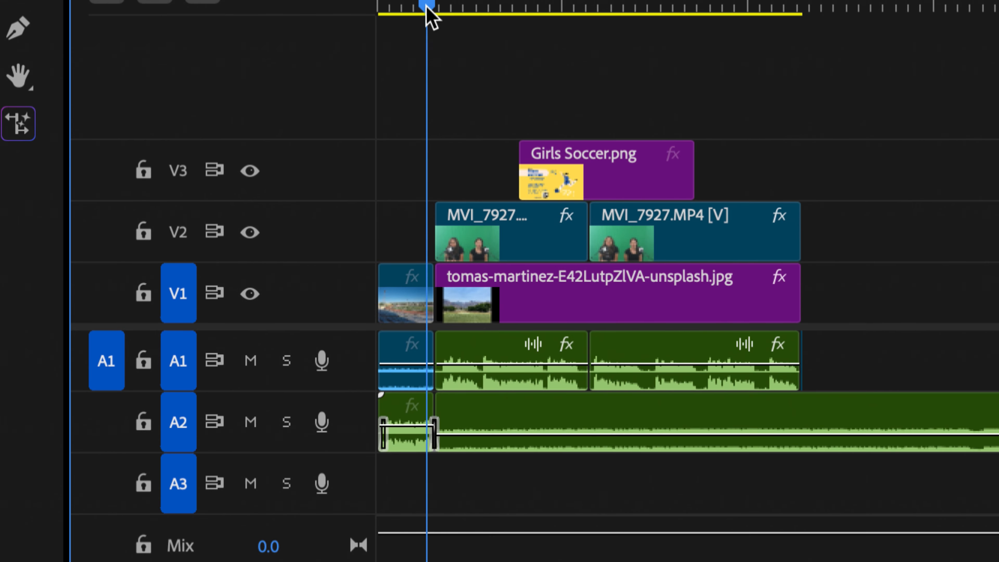
pyautogui.press('space')
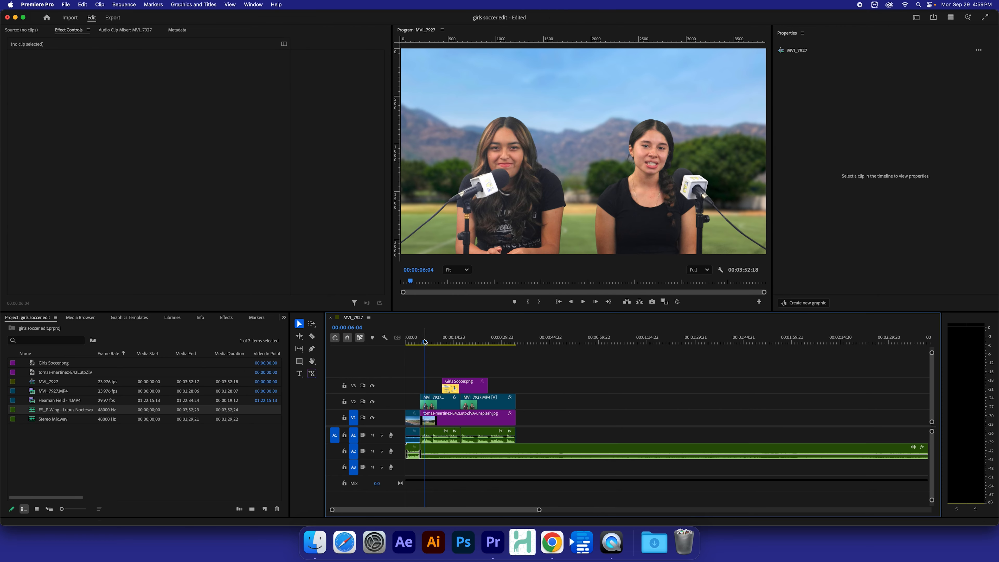
pyautogui.moveTo(425, 345); pyautogui.dragTo(371, 349)
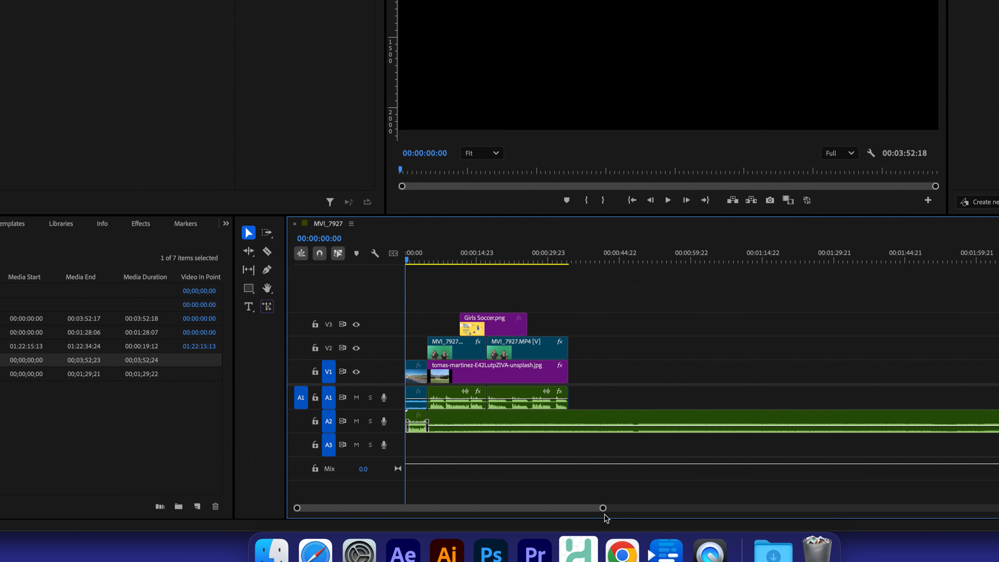
# Step: Zoom the timeline and widen the A2 Constant Power crossfade to 00:00:03:08
pyautogui.moveTo(603, 509); pyautogui.dragTo(808, 500)
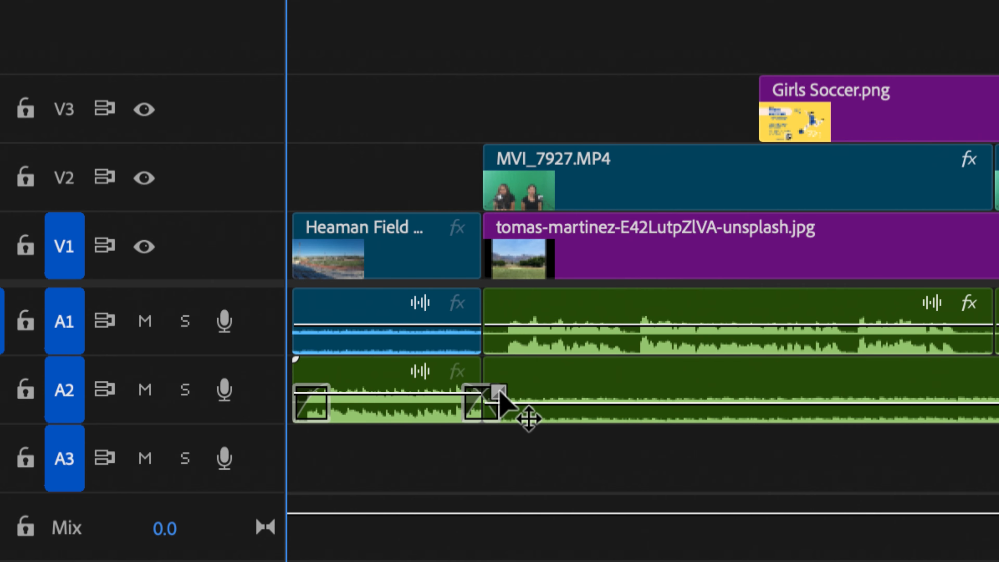
pyautogui.click(500, 392)
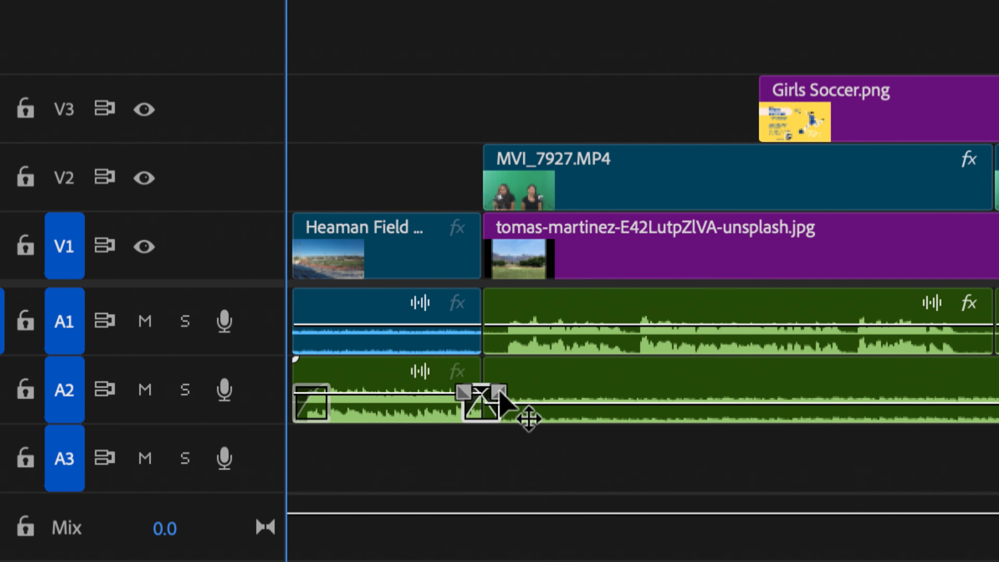
pyautogui.moveTo(500, 392); pyautogui.dragTo(547, 393)
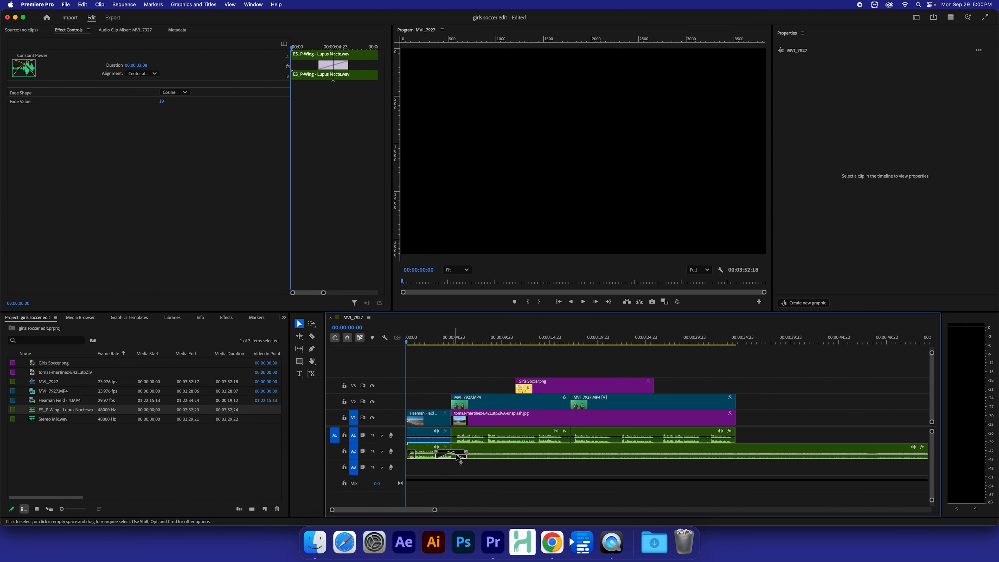
# Step: Play back the opening twice to hear the longer crossfade, then save the project
pyautogui.rightClick(426, 341)
pyautogui.click(399, 339)
pyautogui.press('space')
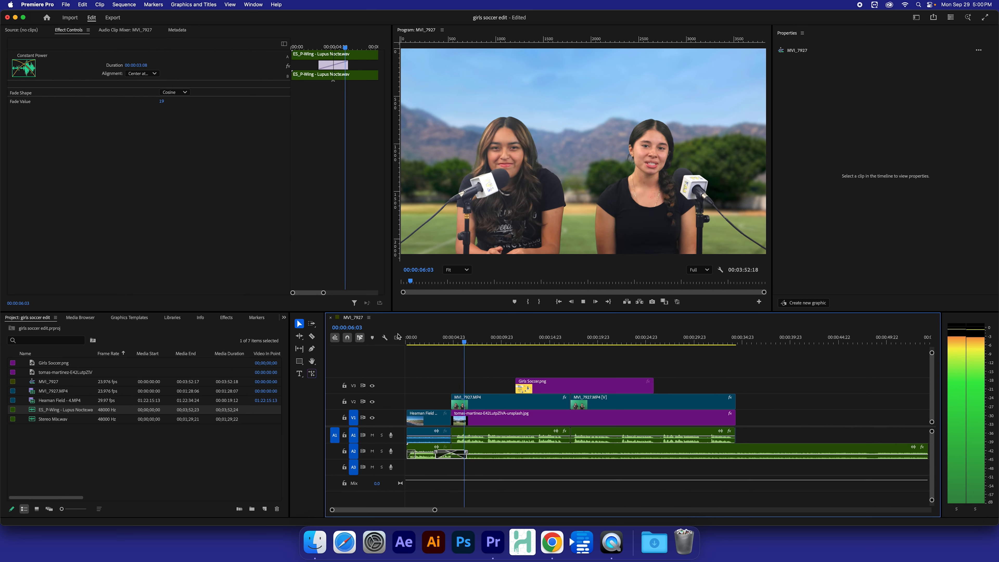
pyautogui.press('space')
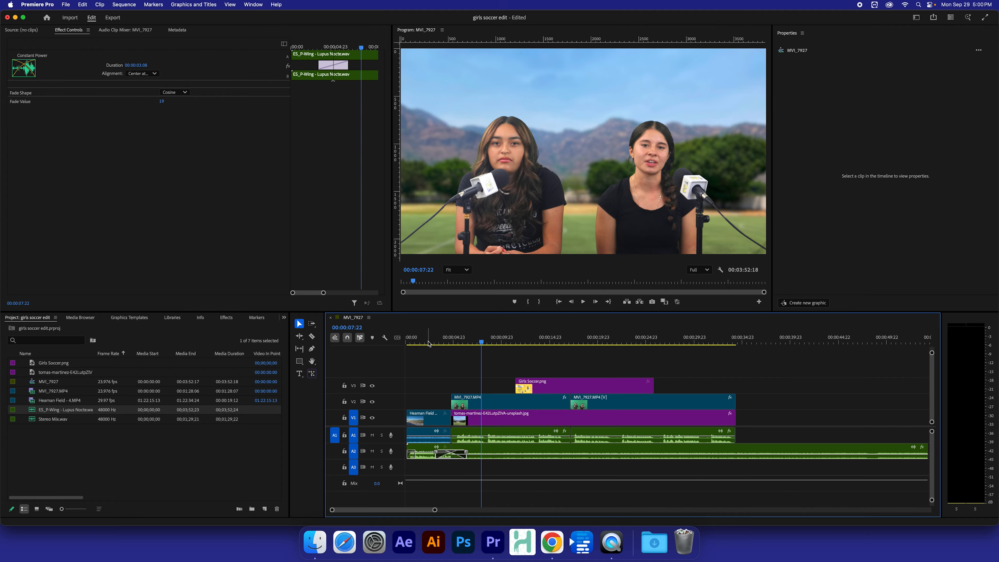
pyautogui.click(428, 342)
pyautogui.press('space')
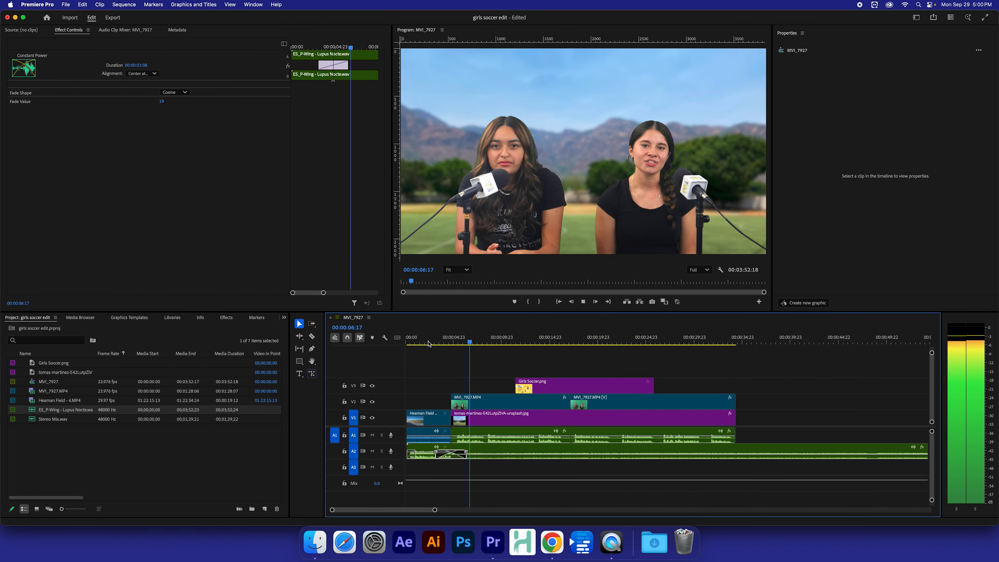
pyautogui.press('space')
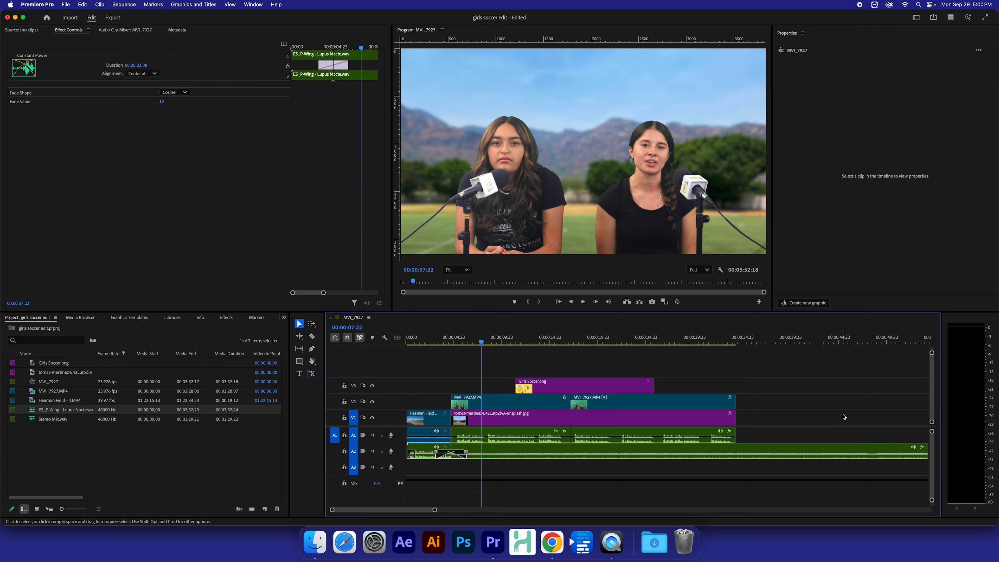
pyautogui.press('super+s')
# Step: Cut the A2 music at 00:00:34:09 where the video ends and delete the overhanging part
pyautogui.moveTo(729, 338); pyautogui.dragTo(741, 342)
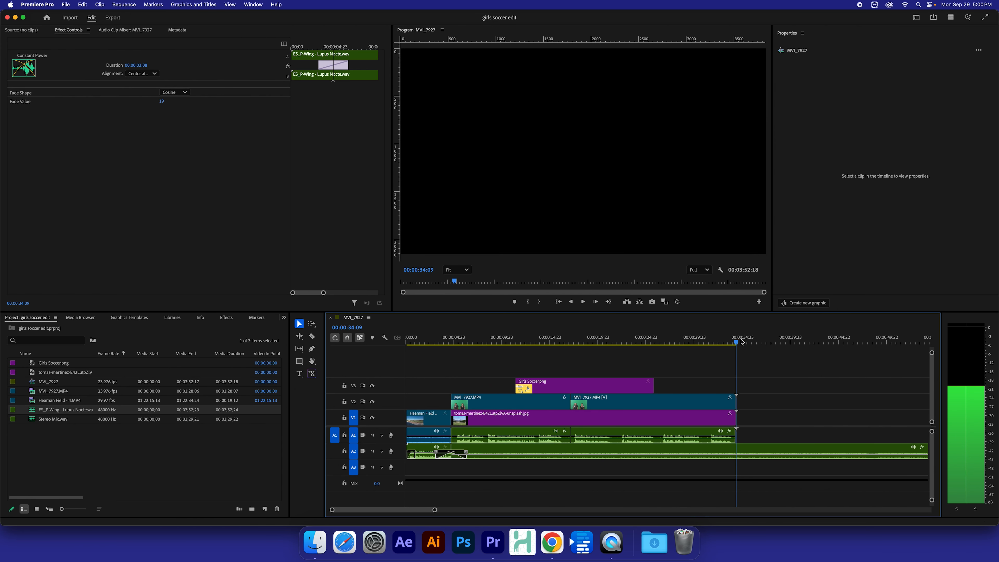
pyautogui.click(734, 453)
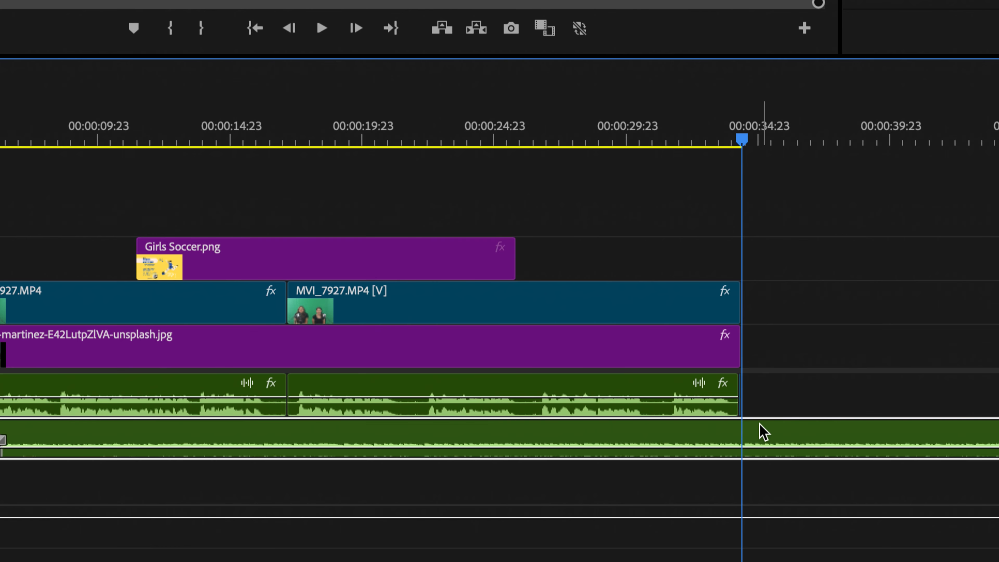
pyautogui.press('c')
pyautogui.click(743, 437)
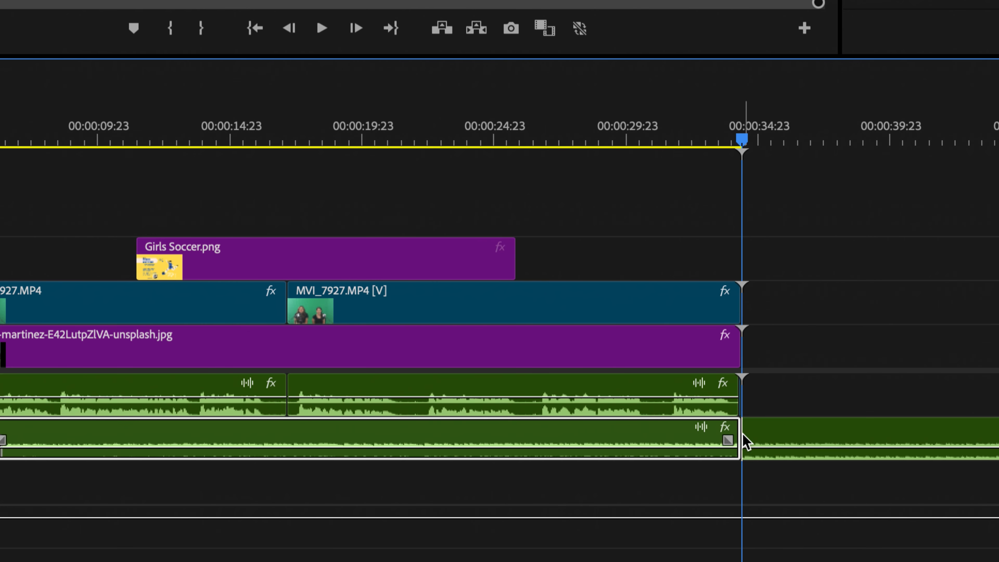
pyautogui.click(791, 431)
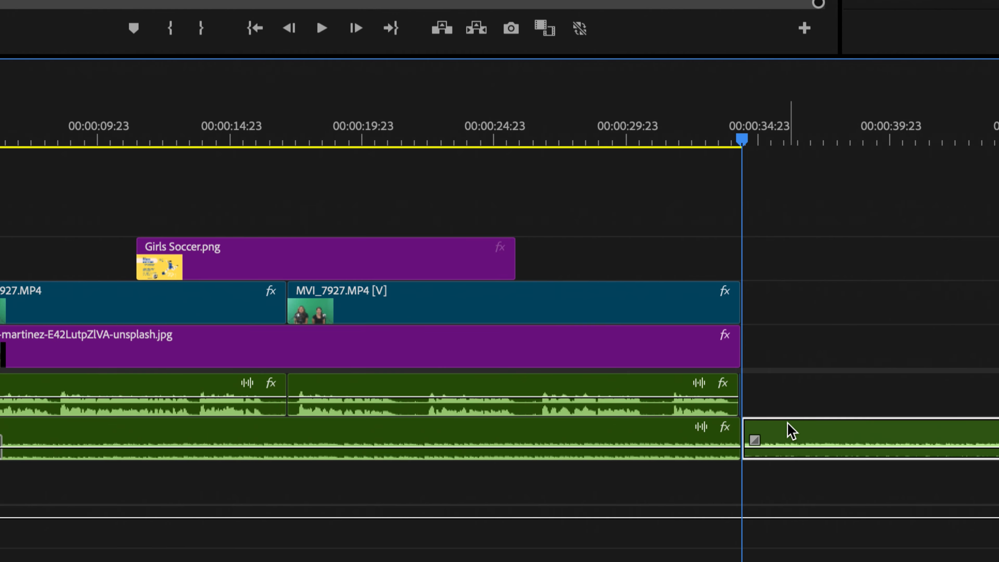
pyautogui.press('Delete')
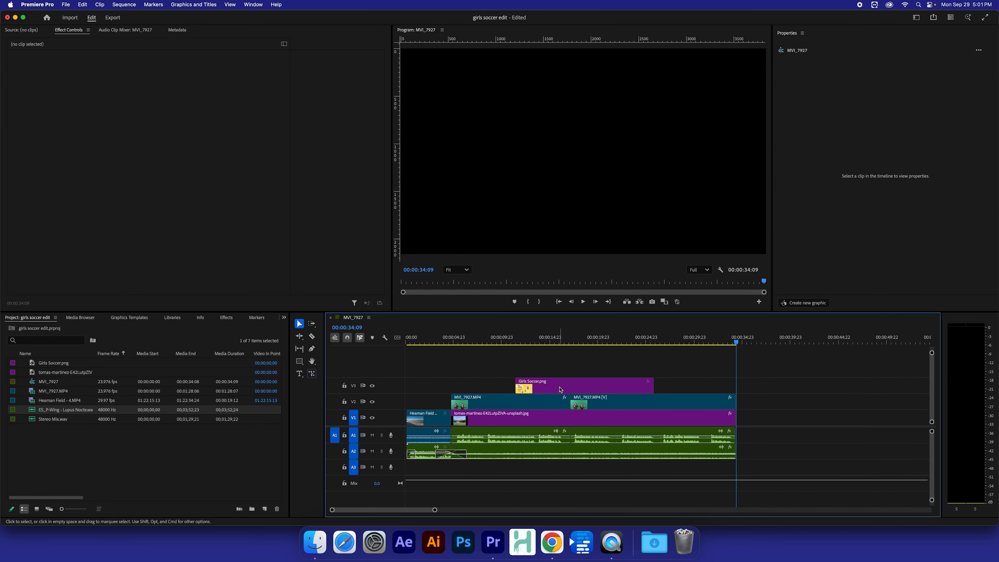
# Step: Place Girls Soccer.png on V1 after the interview and stretch the A2 music 00:00:04:23 beneath it
pyautogui.click(564, 387)
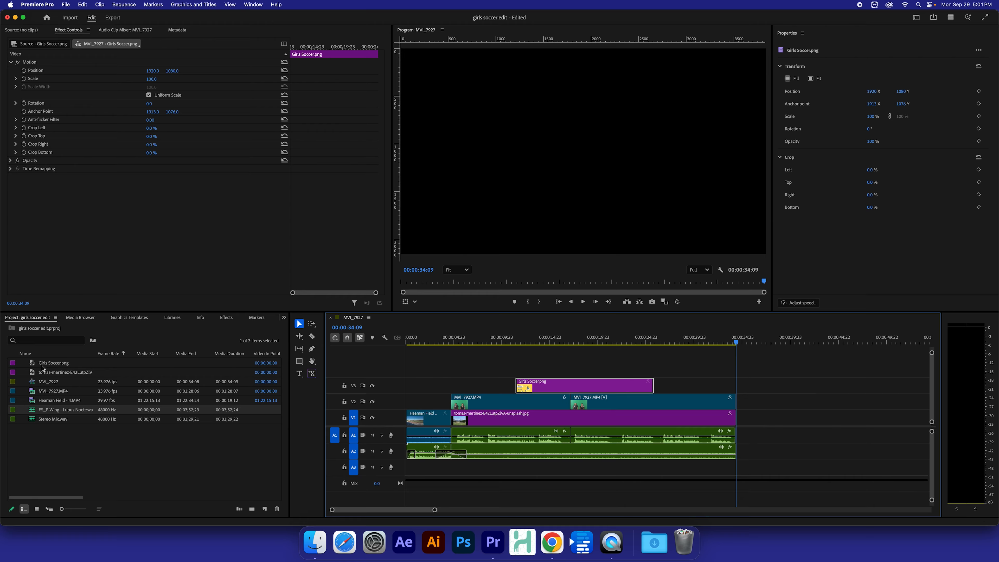
pyautogui.click(58, 363)
pyautogui.moveTo(58, 363); pyautogui.dragTo(740, 420)
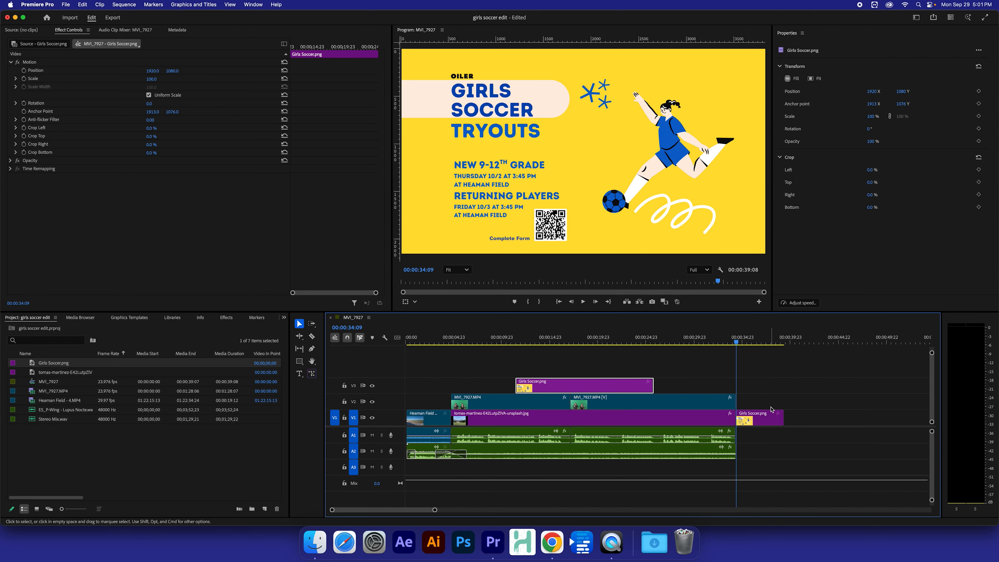
pyautogui.click(703, 341)
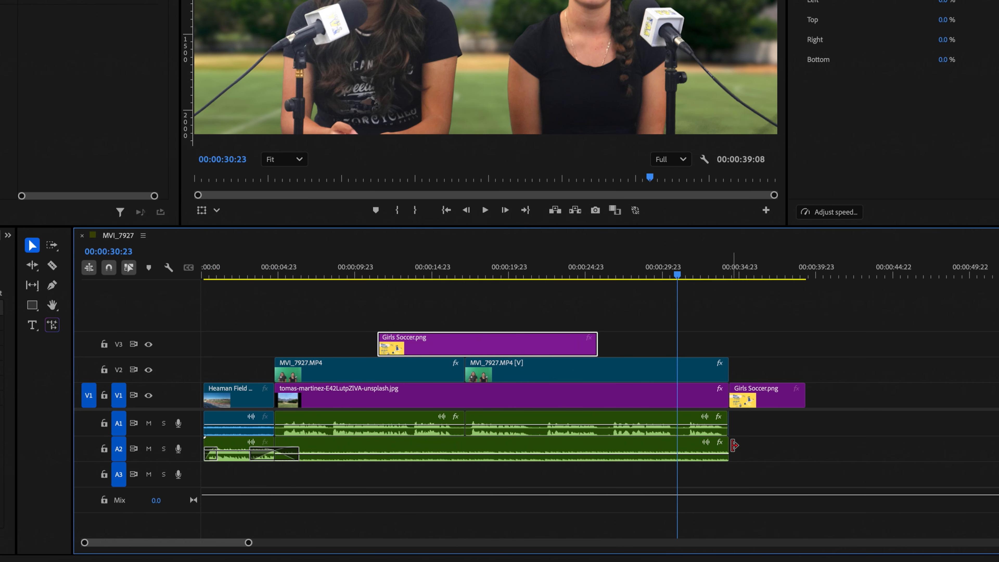
pyautogui.moveTo(735, 445); pyautogui.dragTo(806, 449)
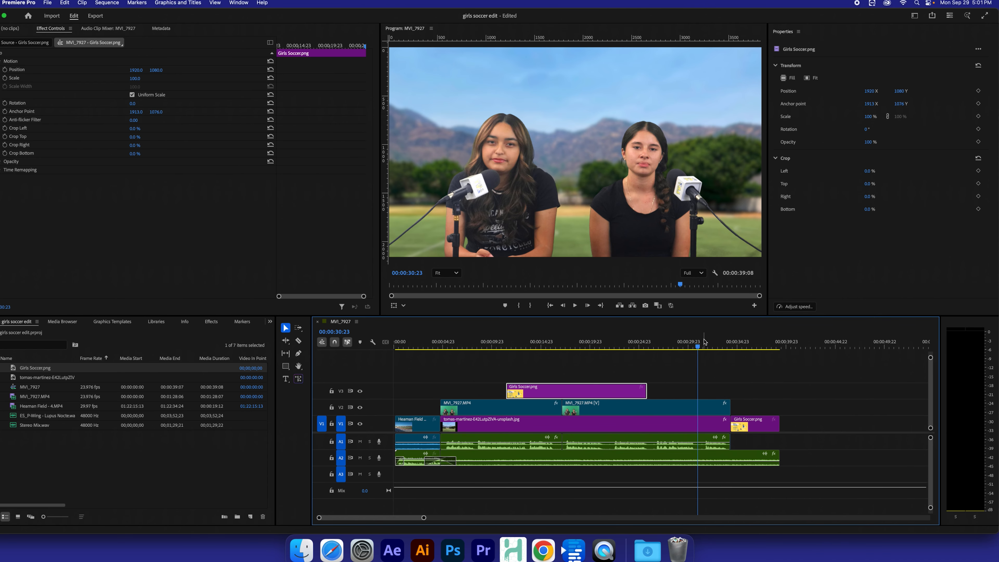
# Step: Play the ending from 00:00:30:23 into the Girls Soccer.png end card to review it
pyautogui.press('space')
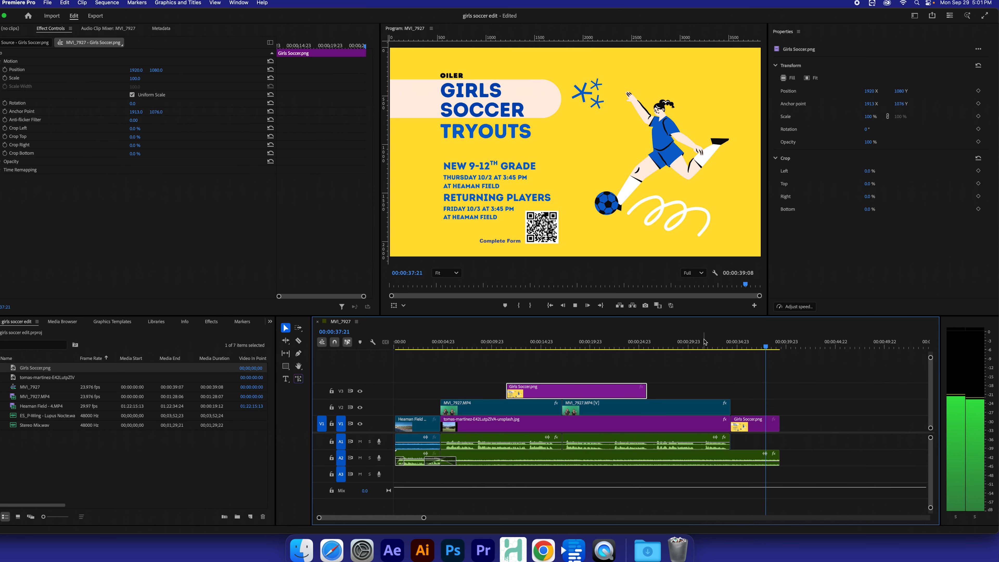
pyautogui.press('space')
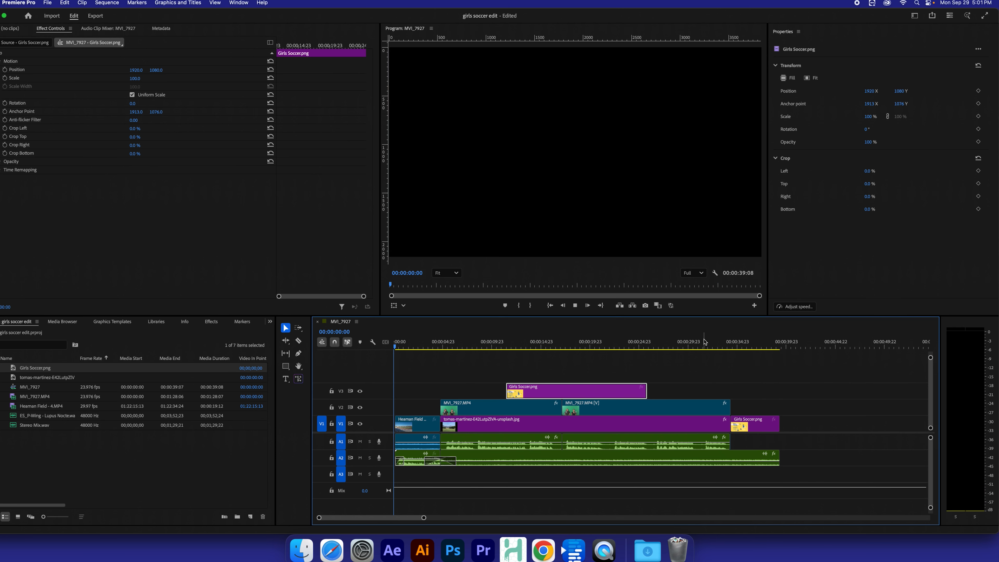
pyautogui.rightClick(782, 343)
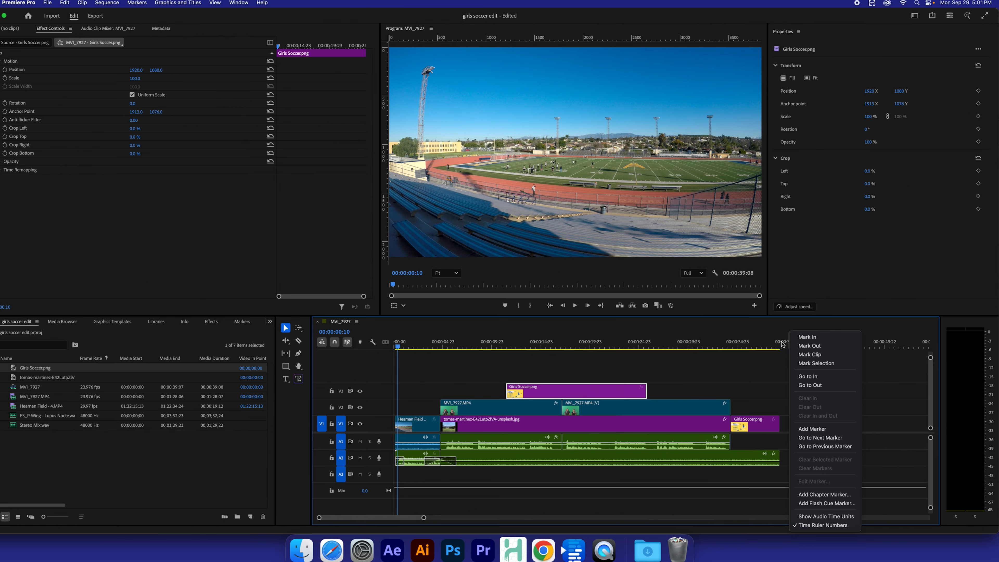
pyautogui.click(779, 343)
pyautogui.click(781, 344)
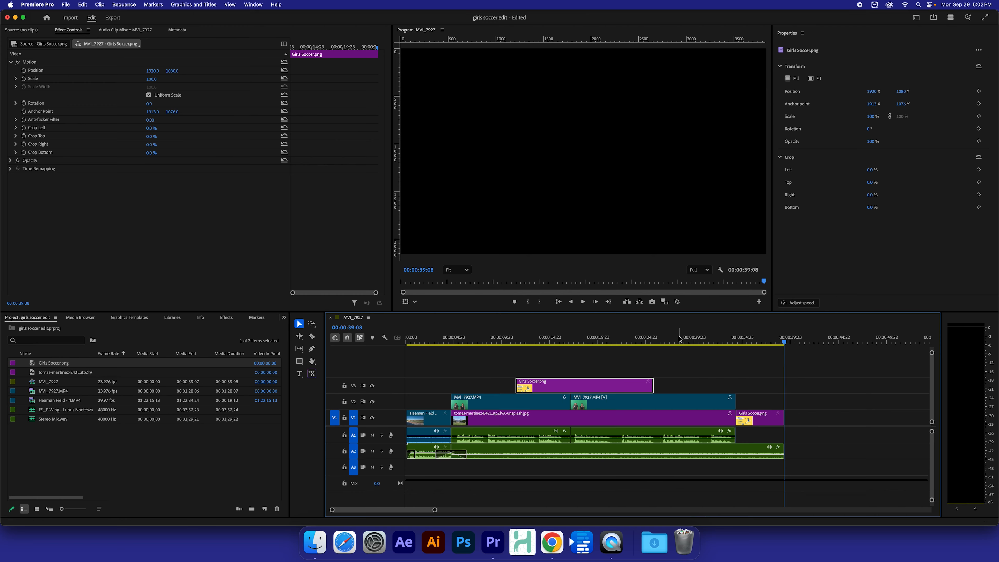
pyautogui.moveTo(681, 338); pyautogui.dragTo(704, 339)
pyautogui.press('space')
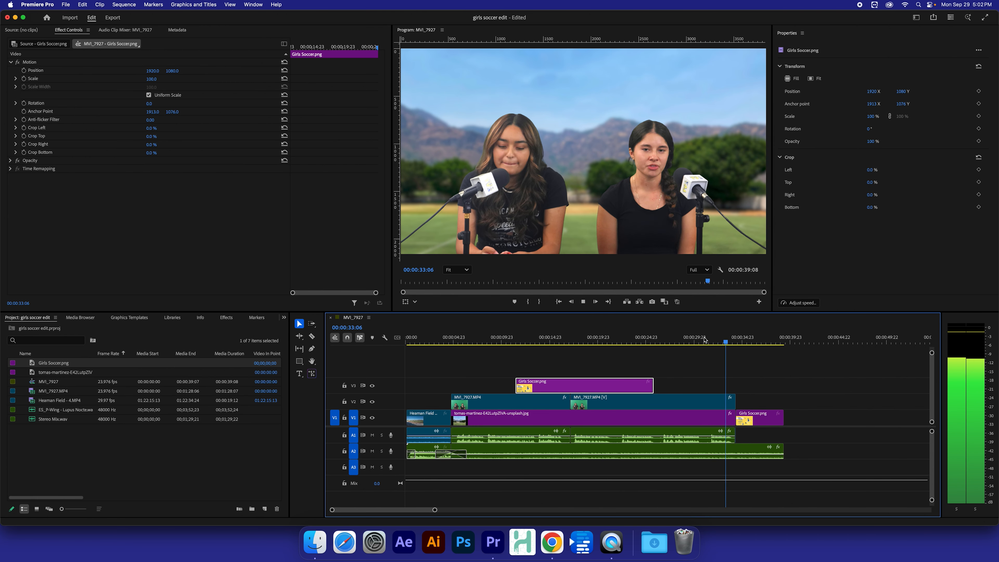
pyautogui.press('space')
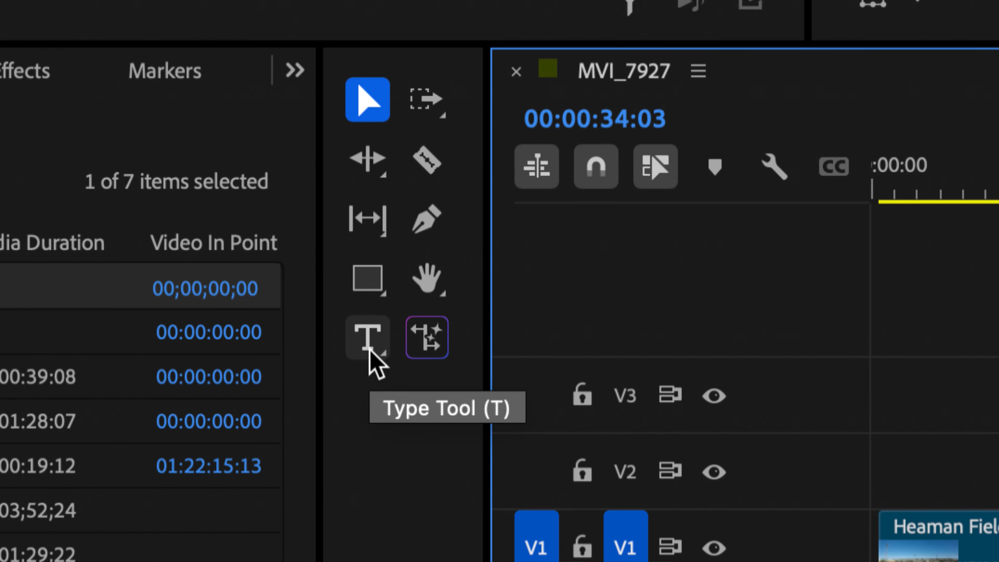
# Step: Add a text graphic at about 00:00:31 in the frame's upper right containing the contact's e-mail address
pyautogui.click(370, 351)
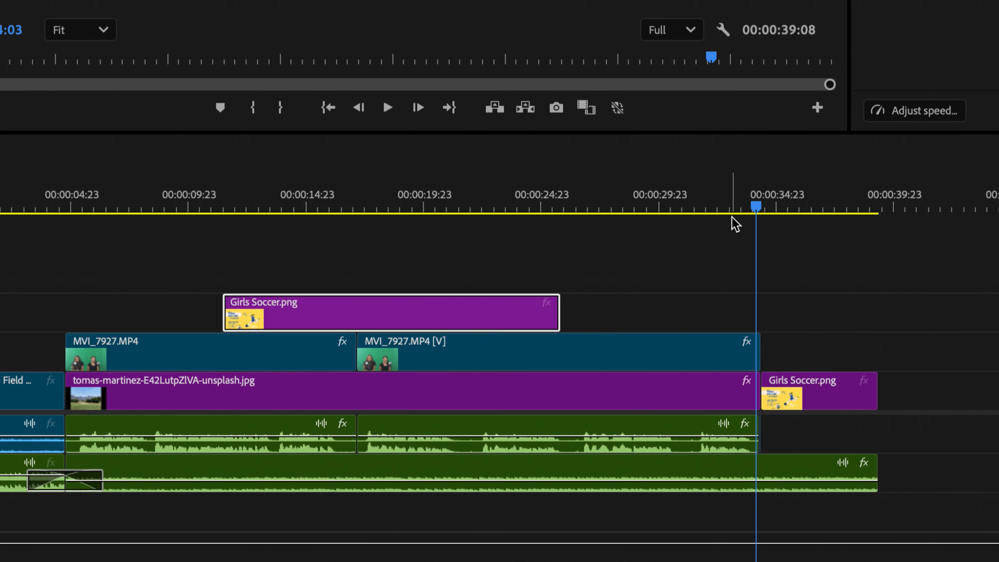
pyautogui.moveTo(756, 207); pyautogui.dragTo(698, 220)
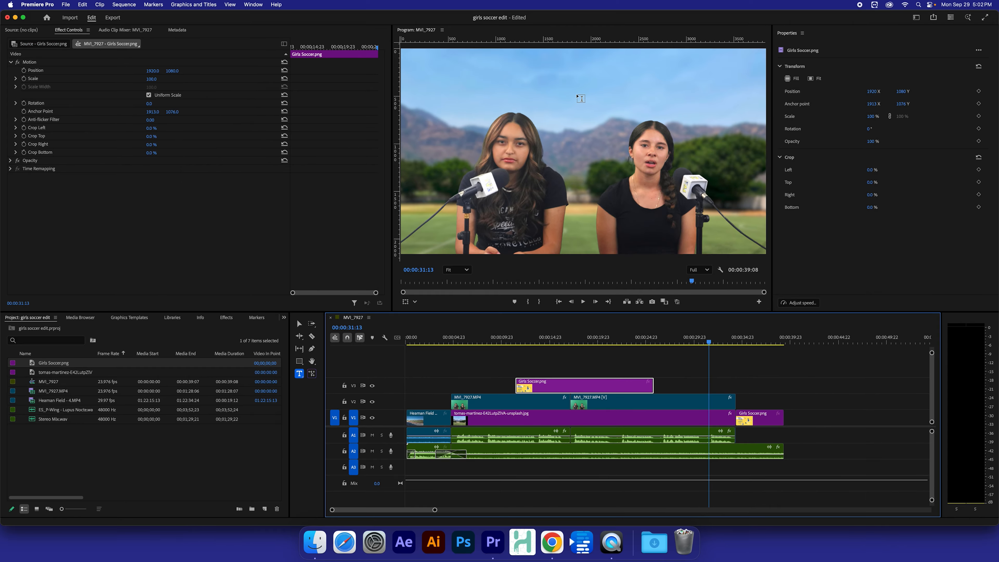
pyautogui.click(561, 83)
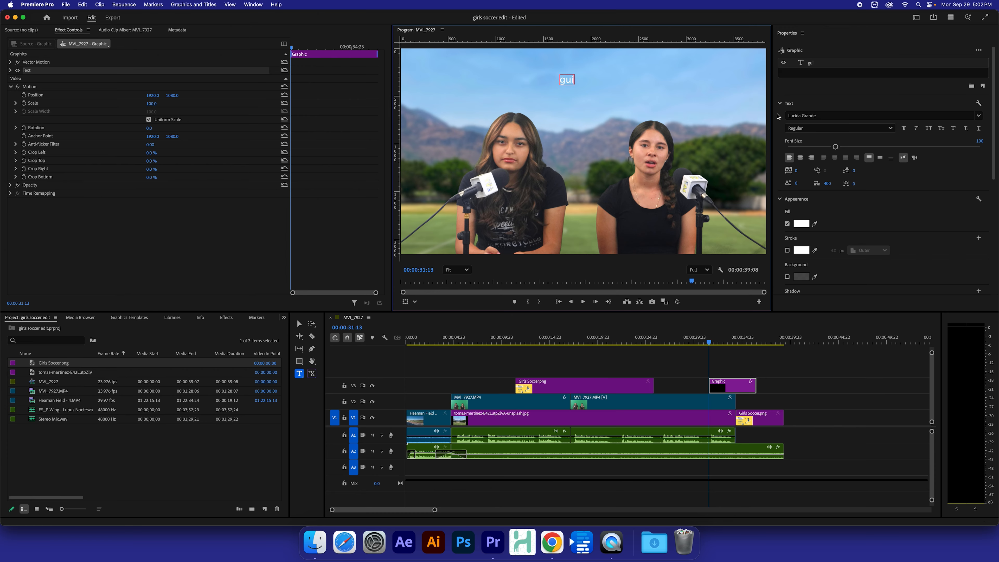
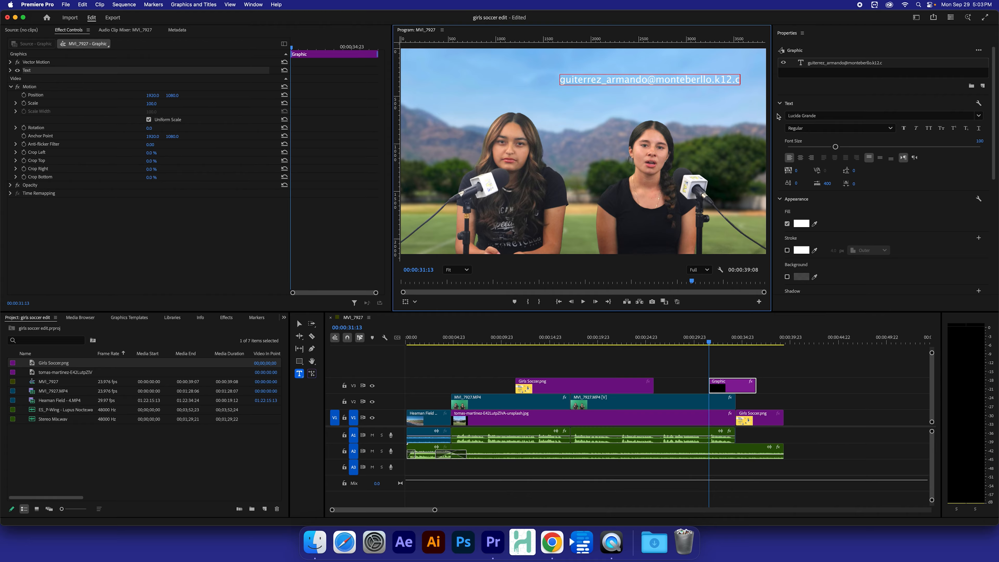
# Step: Remove the stray 'r' from the e-mail overlay's domain
pyautogui.click(703, 80)
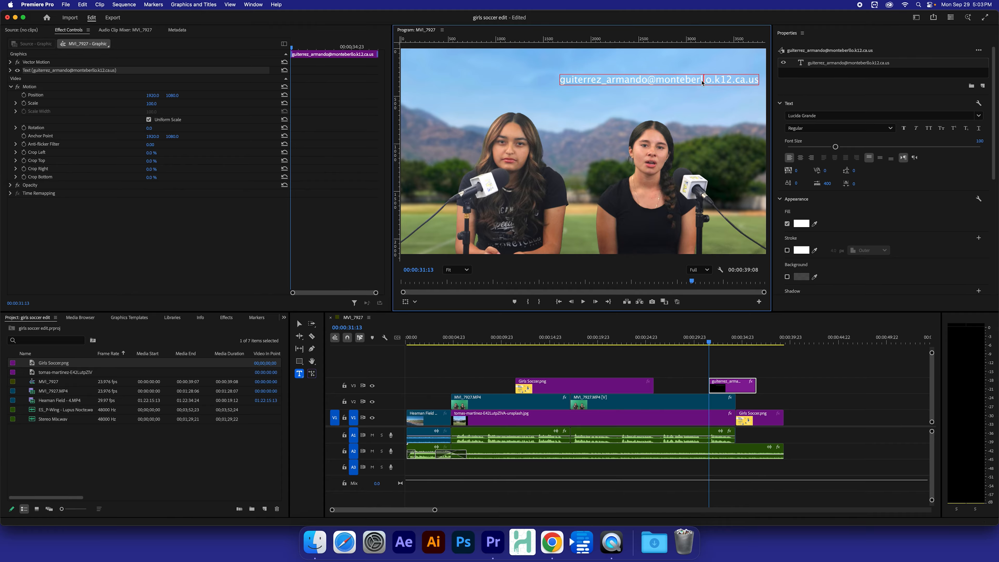
pyautogui.press('Left')
pyautogui.press('BackSpace')
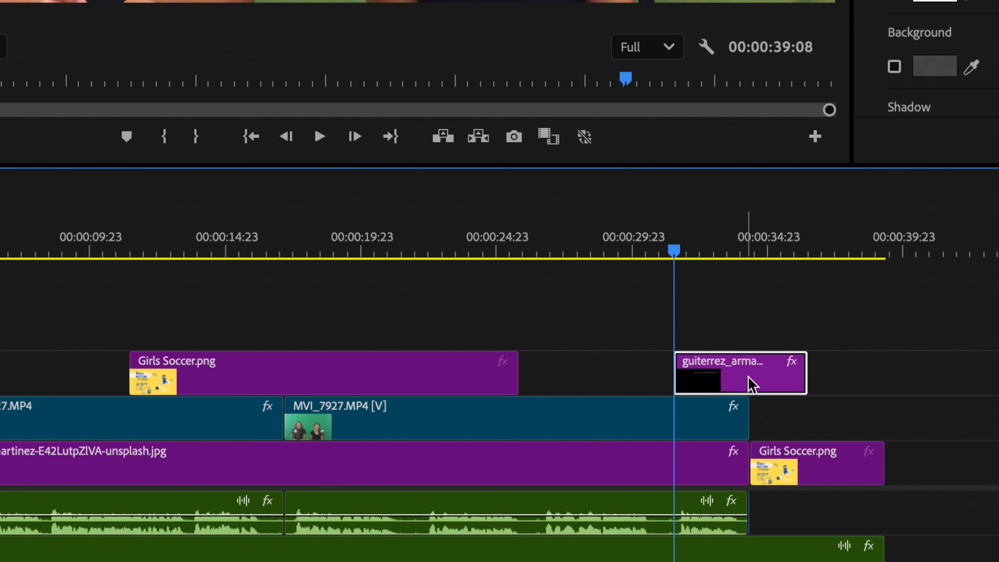
# Step: Trim the V3 e-mail overlay clip to 00:00:03:05
pyautogui.click(735, 325)
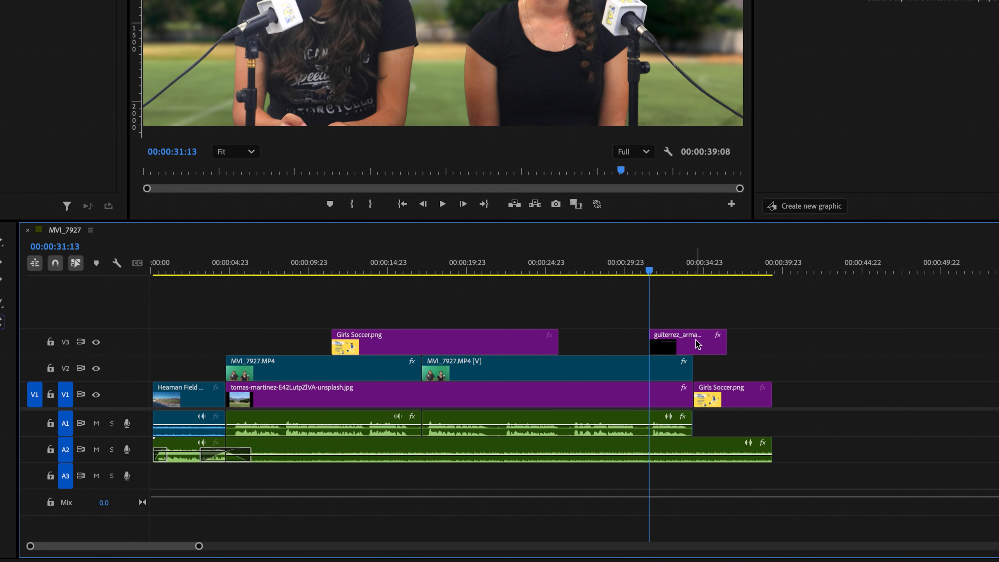
pyautogui.click(697, 345)
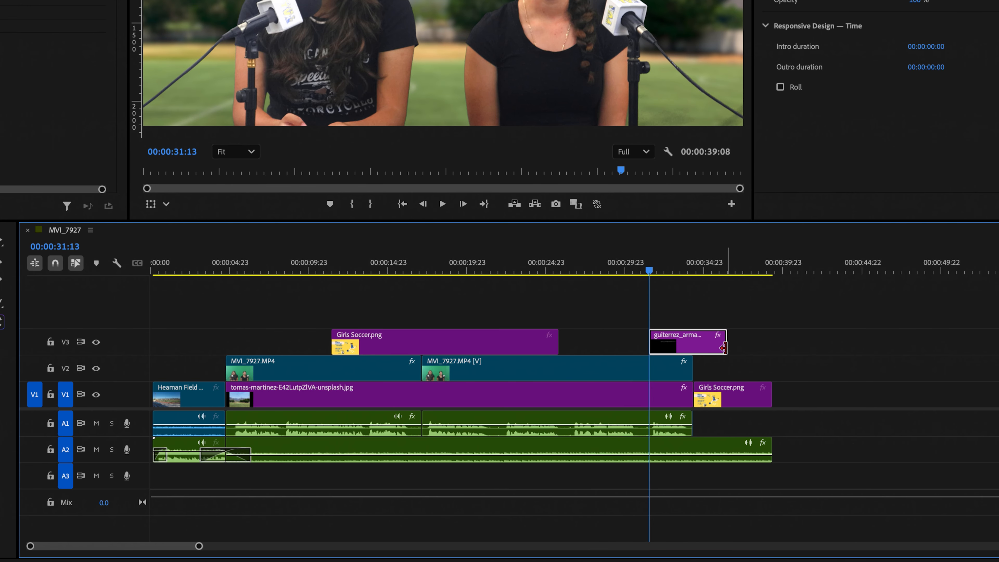
pyautogui.moveTo(723, 348); pyautogui.dragTo(692, 346)
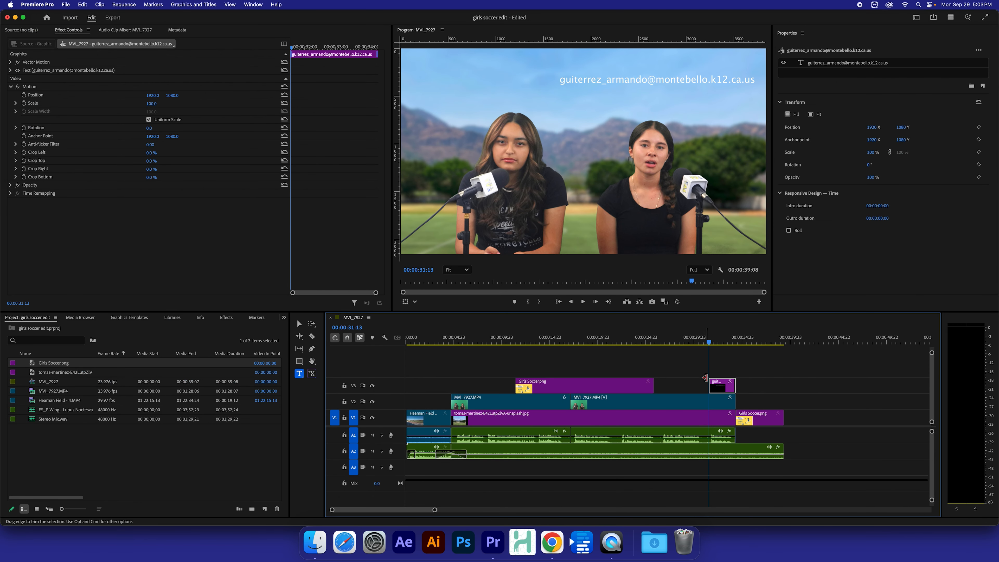
# Step: Set the e-mail overlay text font to Arial Black
pyautogui.doubleClick(632, 79)
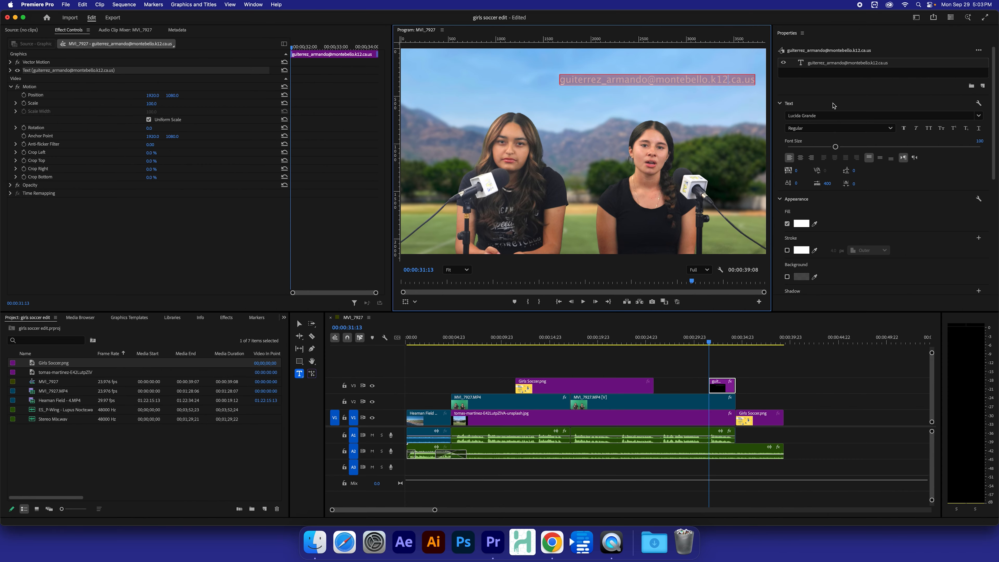
pyautogui.click(979, 115)
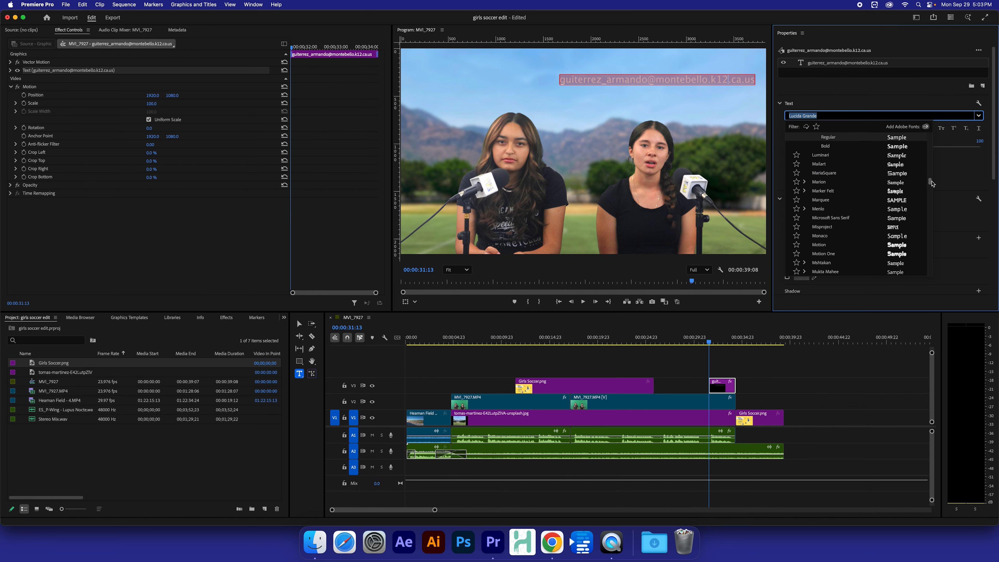
pyautogui.moveTo(932, 183); pyautogui.dragTo(930, 158)
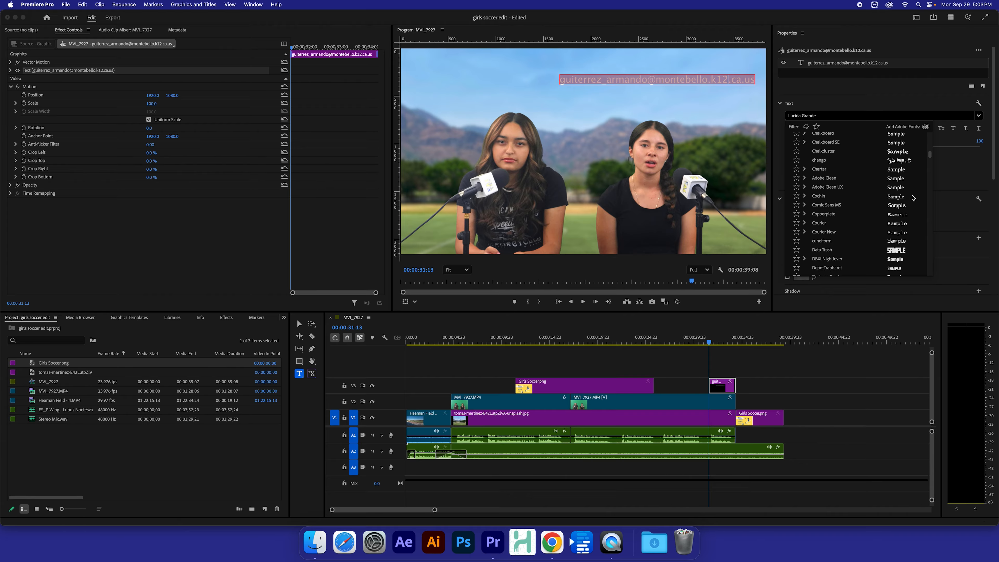
pyautogui.scroll(10, 912, 197)
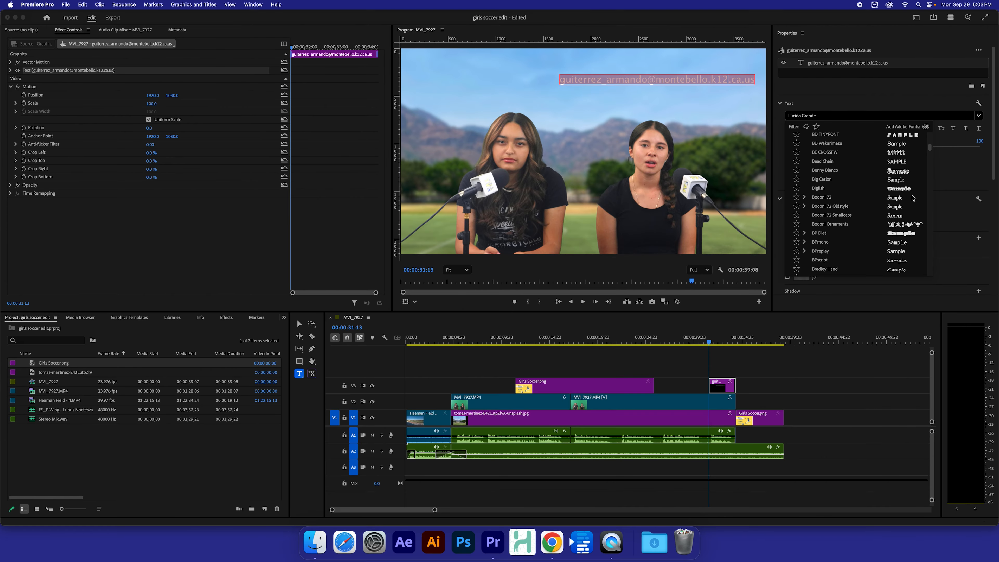
pyautogui.scroll(5, 913, 197)
pyautogui.moveTo(930, 149); pyautogui.dragTo(931, 136)
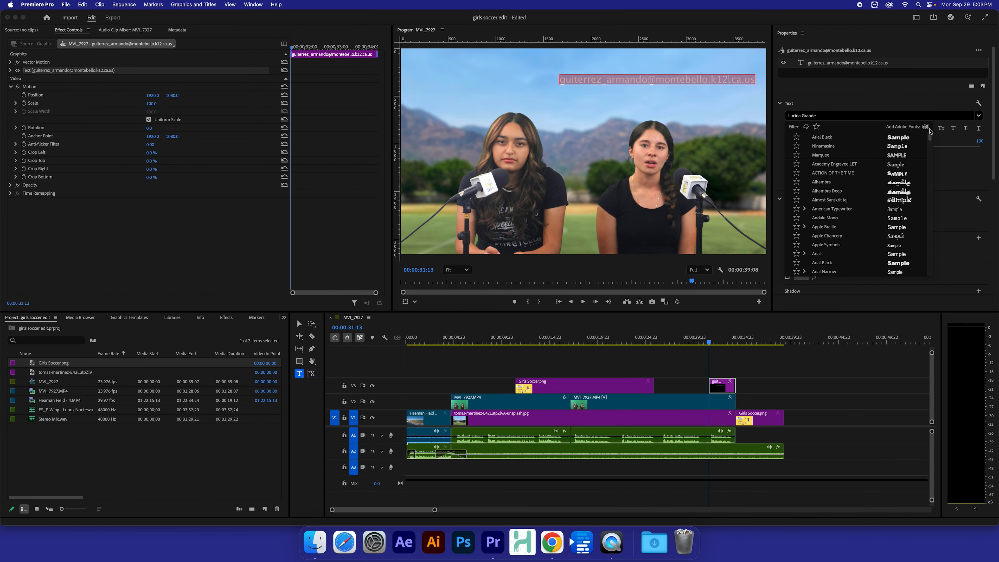
pyautogui.click(898, 138)
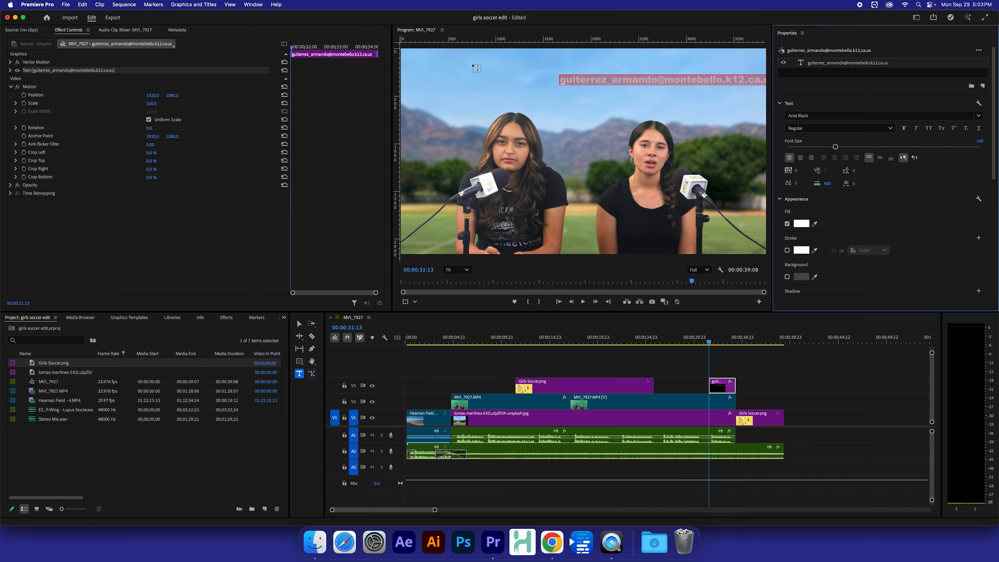
# Step: Move the e-mail text left so it sits centred near the top of the frame
pyautogui.click(299, 323)
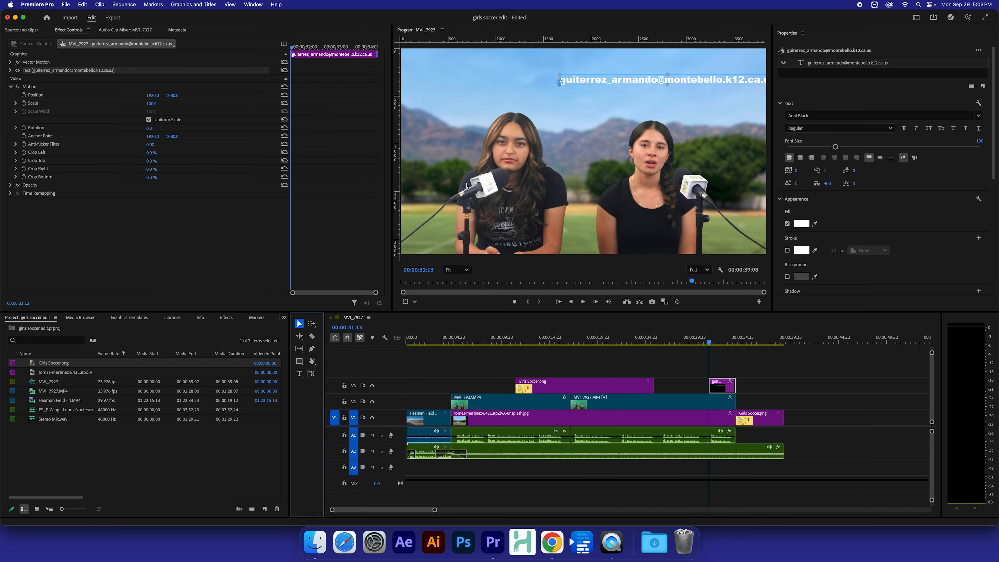
pyautogui.moveTo(702, 82); pyautogui.dragTo(613, 87)
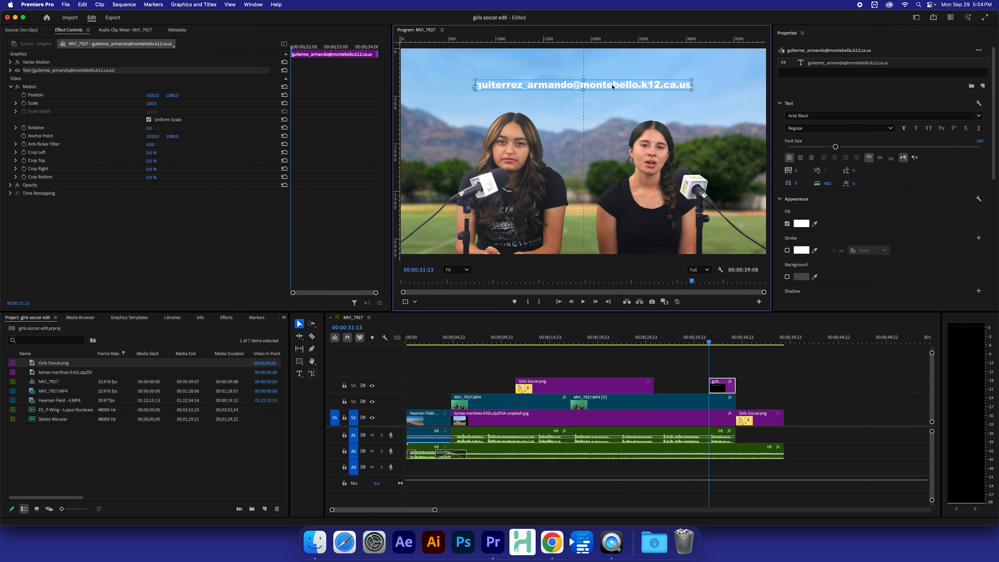
pyautogui.click(738, 95)
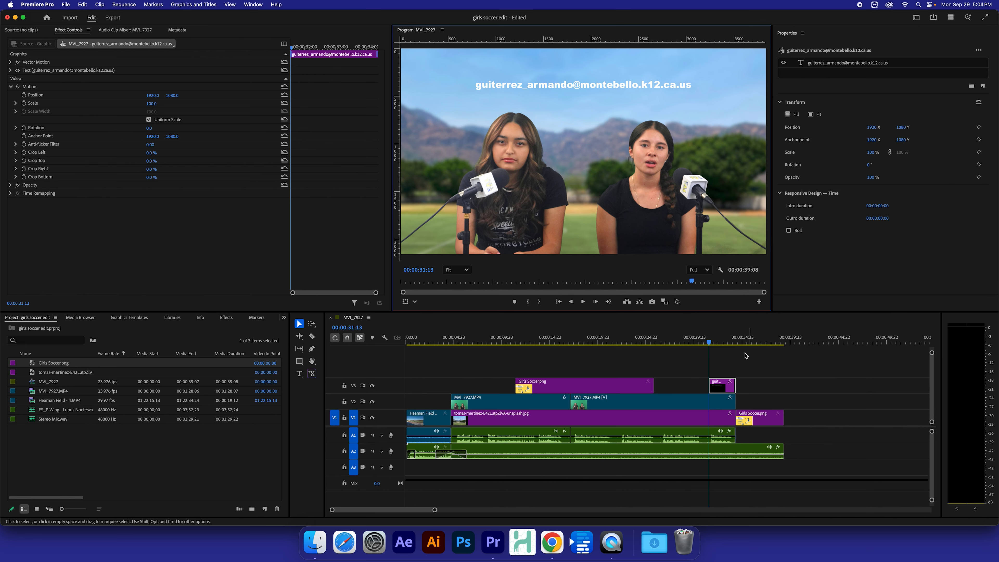
pyautogui.click(689, 342)
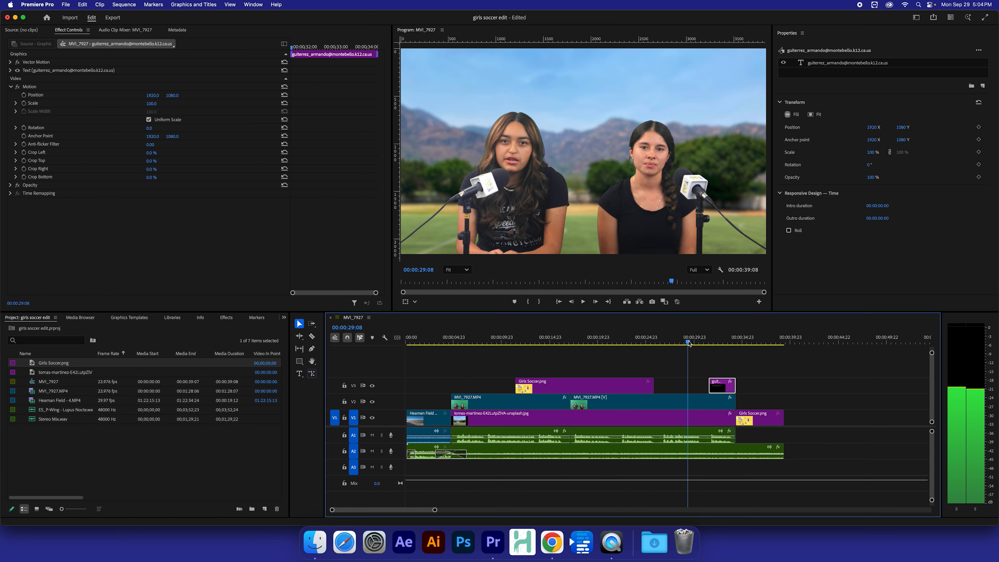
pyautogui.press('space')
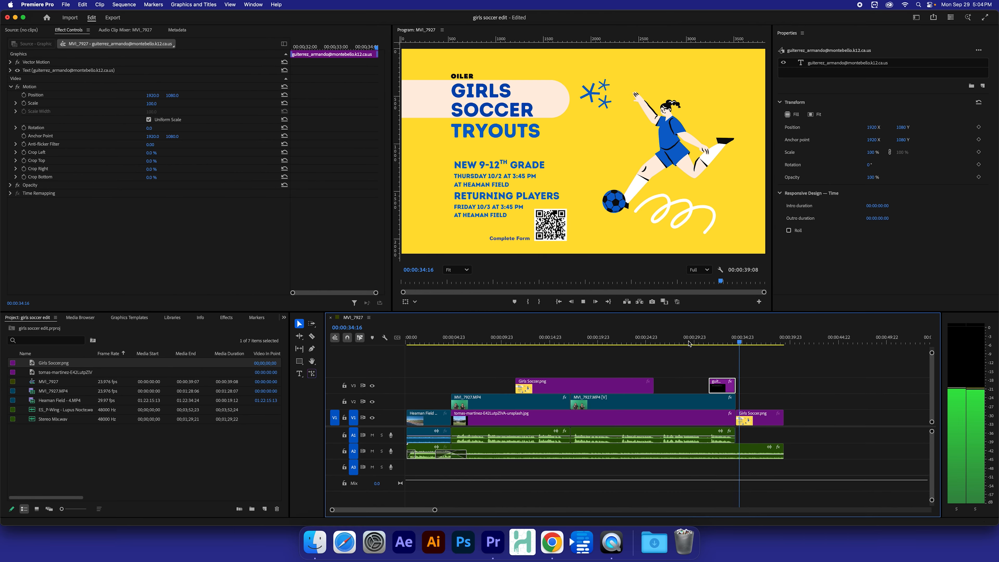
pyautogui.press('space')
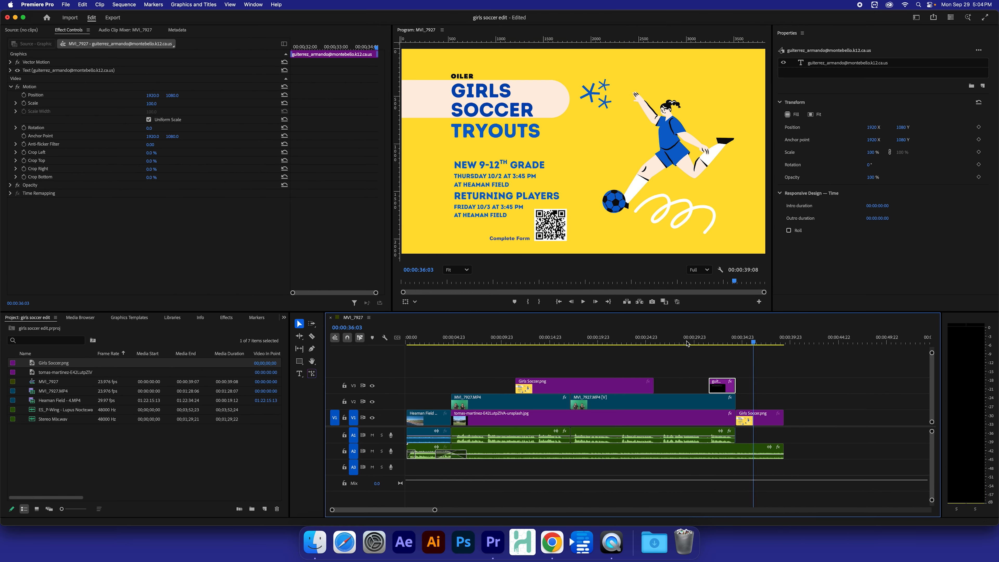
pyautogui.moveTo(471, 341); pyautogui.dragTo(381, 342)
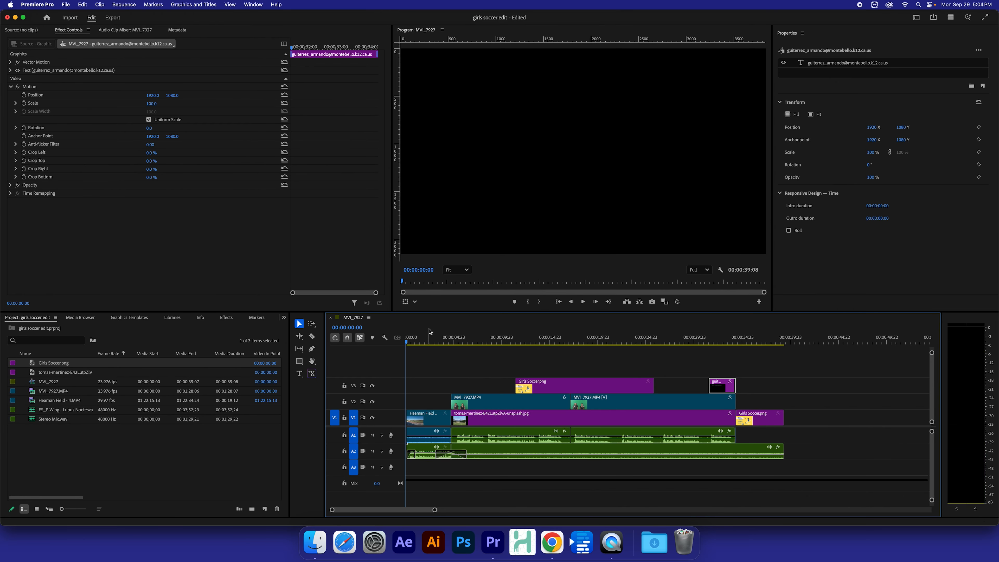
pyautogui.press('space')
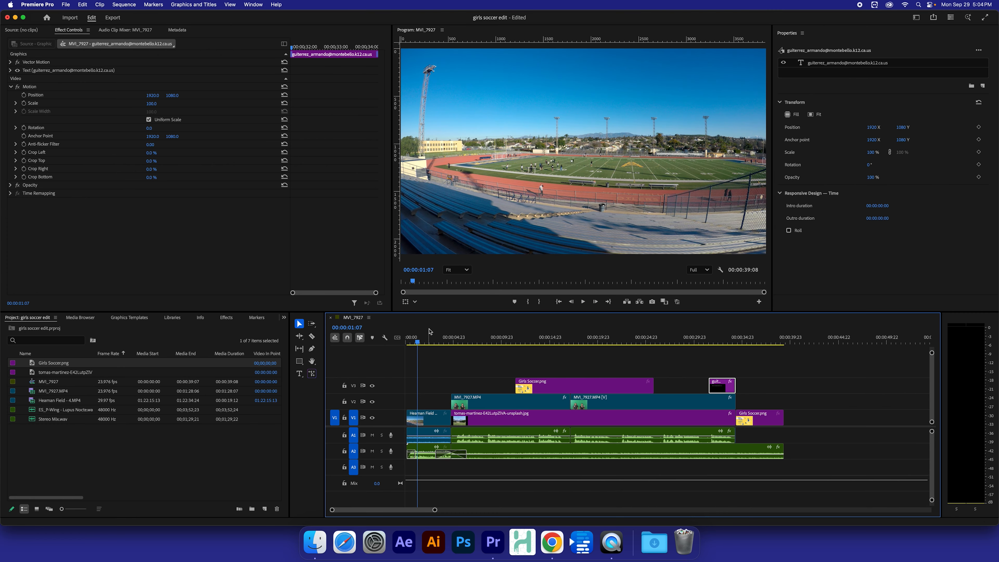
pyautogui.press('space')
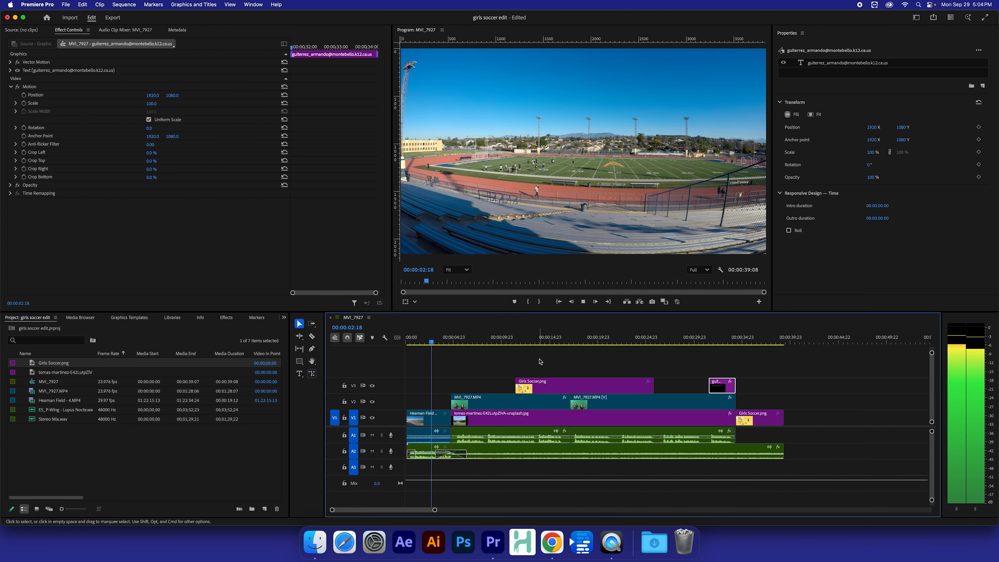
pyautogui.press('space')
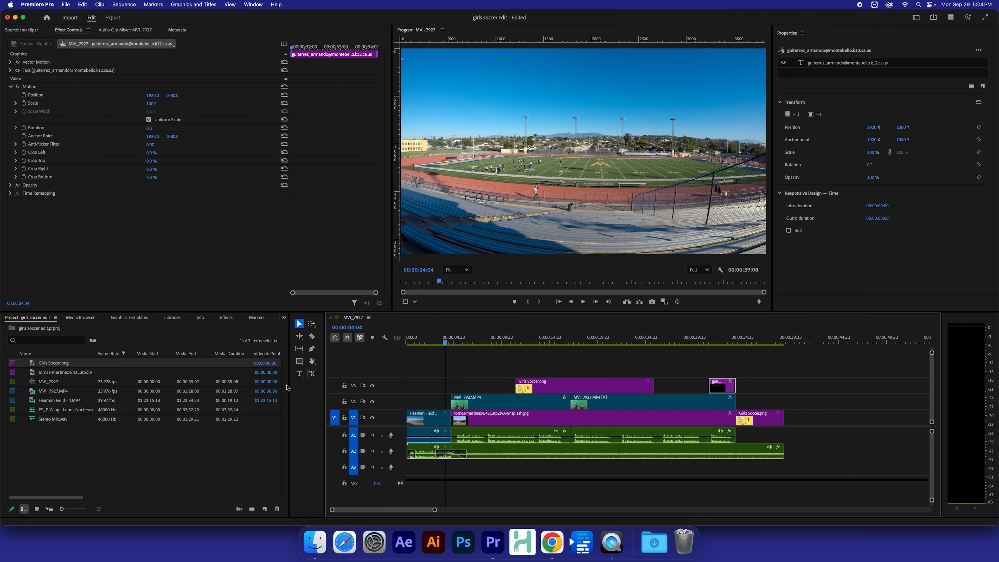
pyautogui.click(299, 374)
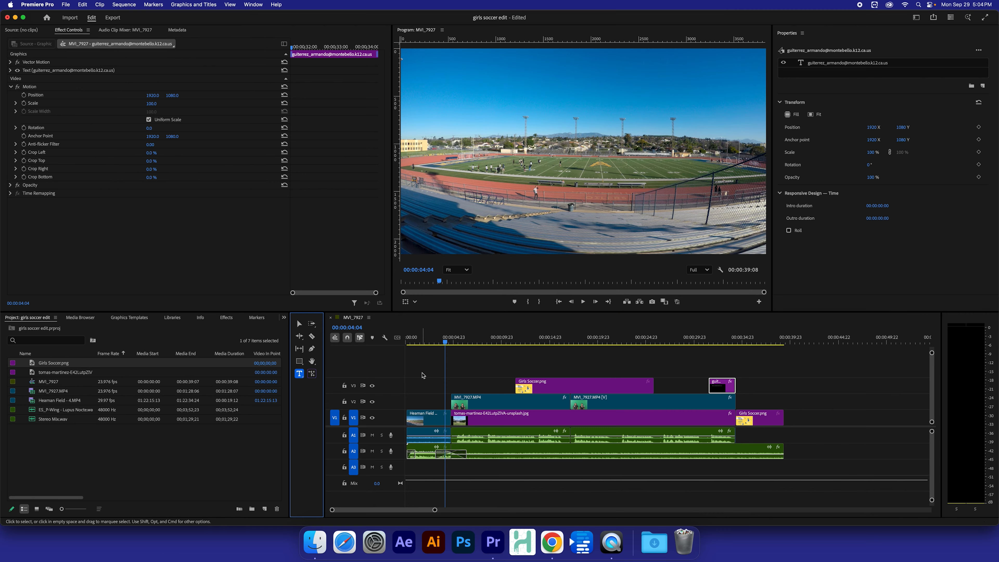
# Step: Type a new title on the stadium shot: 'Girls!...' with 'It's Soccer Time' on a second line
pyautogui.click(516, 153)
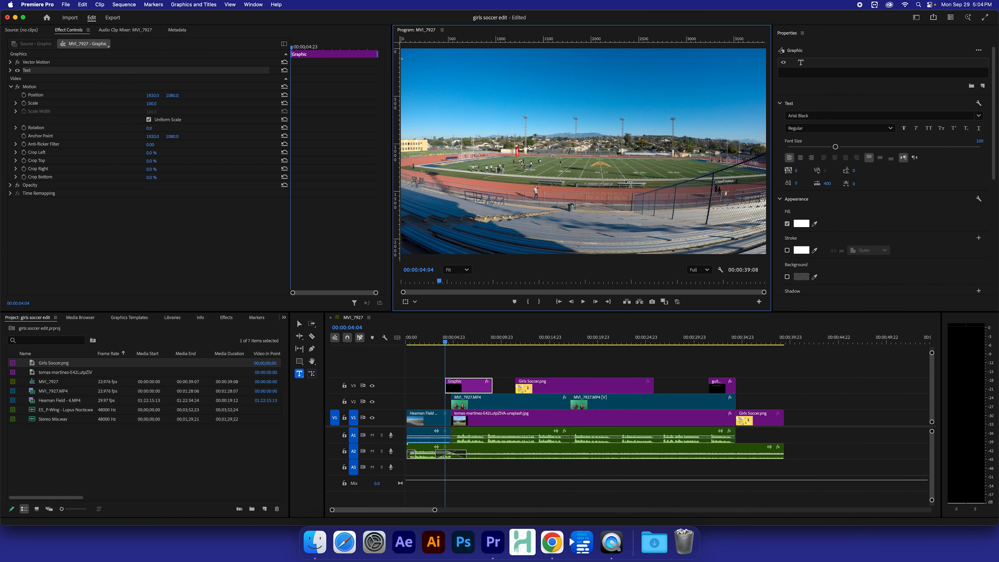
pyautogui.write('Girls!')
pyautogui.press('Return')
pyautogui.press('BackSpace')
pyautogui.press('BackSpace')
pyautogui.press('BackSpace')
pyautogui.press('BackSpace')
pyautogui.write('...')
pyautogui.press('Return')
pyautogui.write("It's Soccer Time!")
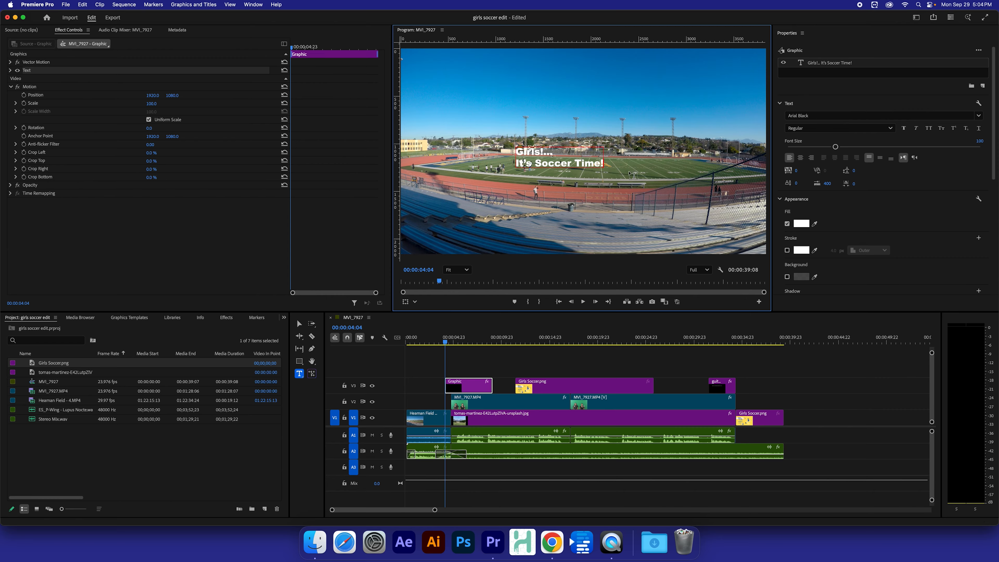
pyautogui.press('Escape')
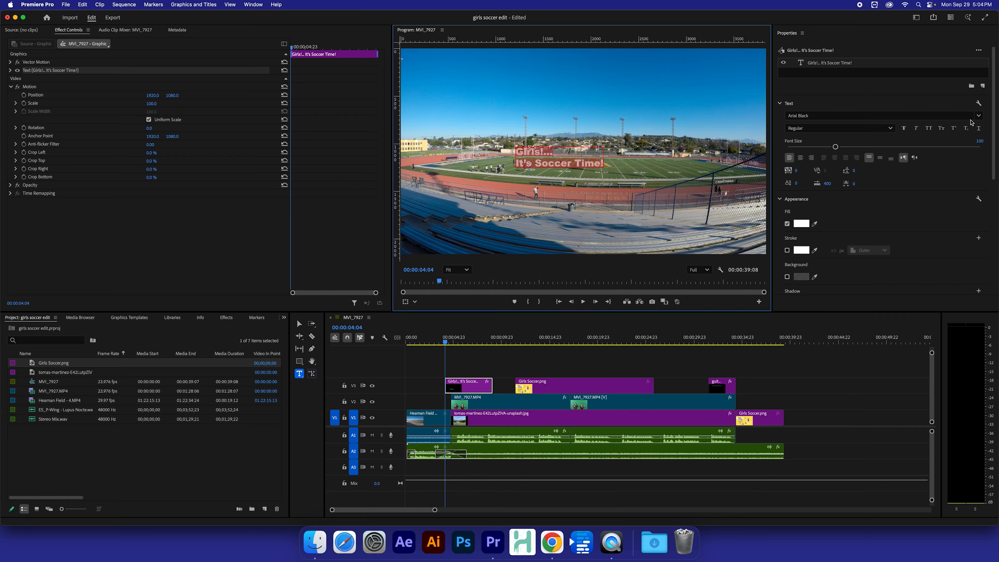
# Step: Set the title font to chango
pyautogui.click(978, 115)
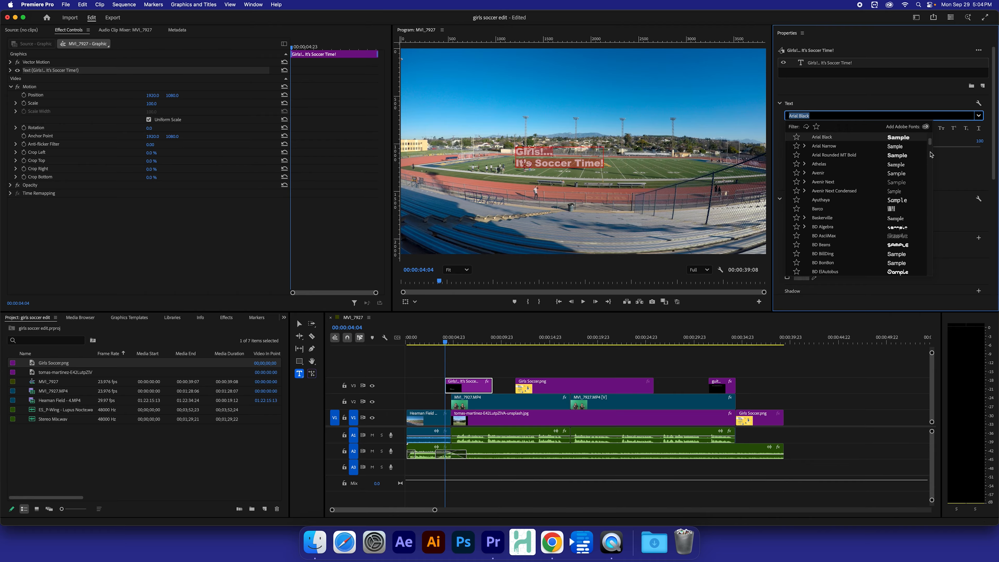
pyautogui.moveTo(931, 142); pyautogui.dragTo(931, 154)
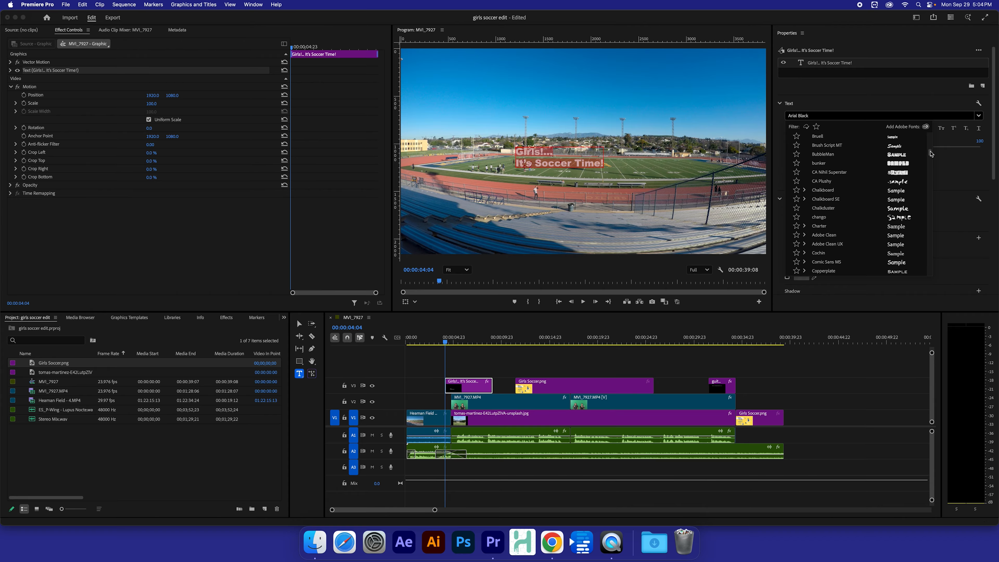
pyautogui.click(901, 218)
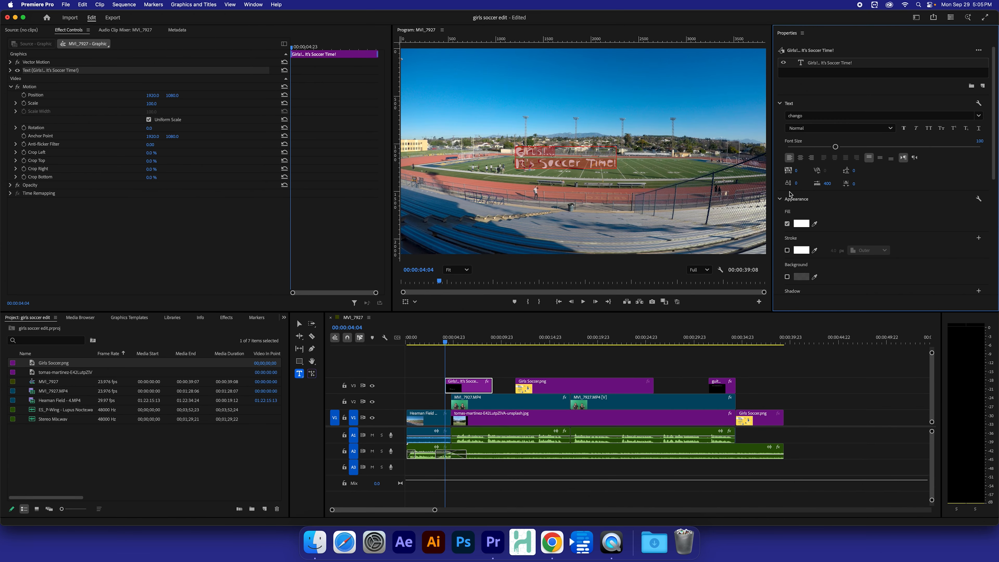
# Step: Resize the title to 197 and move it to the upper-left of the frame
pyautogui.moveTo(835, 147); pyautogui.dragTo(886, 146)
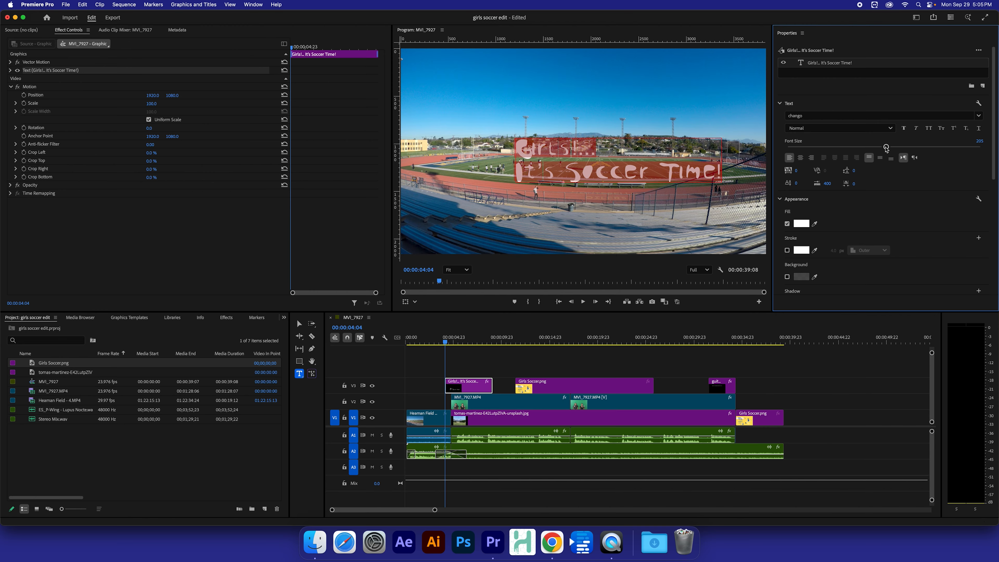
pyautogui.moveTo(885, 147); pyautogui.dragTo(883, 150)
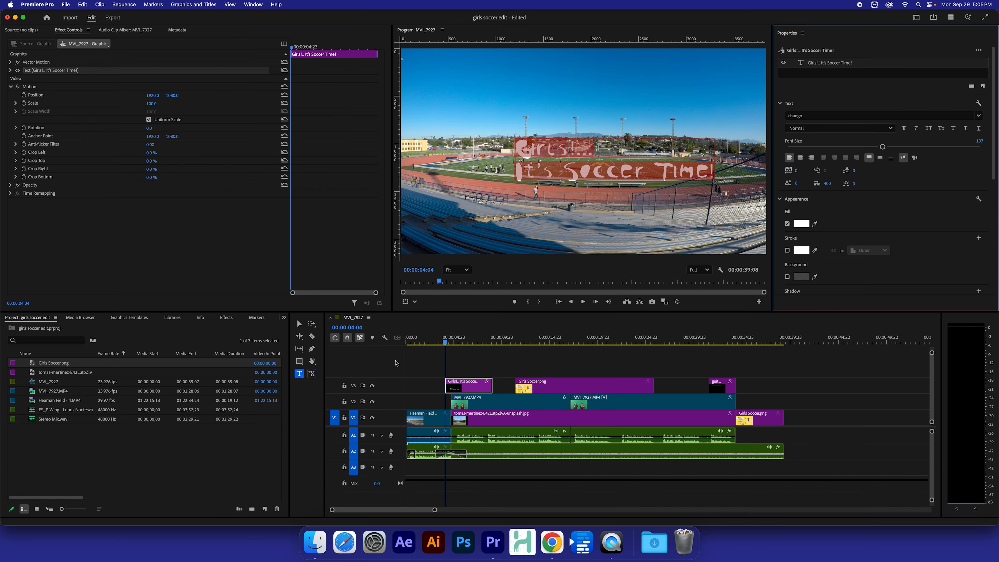
pyautogui.click(299, 324)
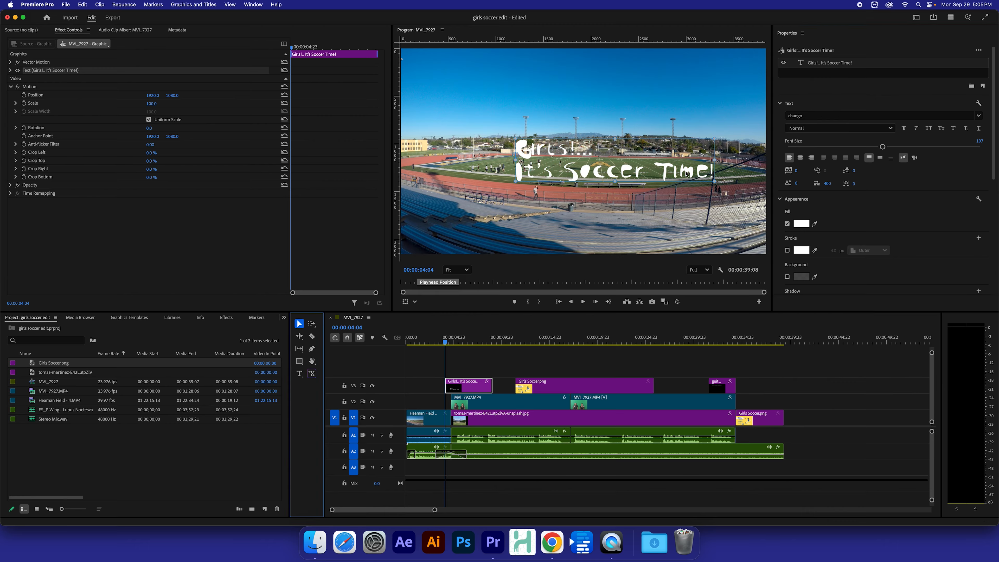
pyautogui.moveTo(686, 173); pyautogui.dragTo(605, 107)
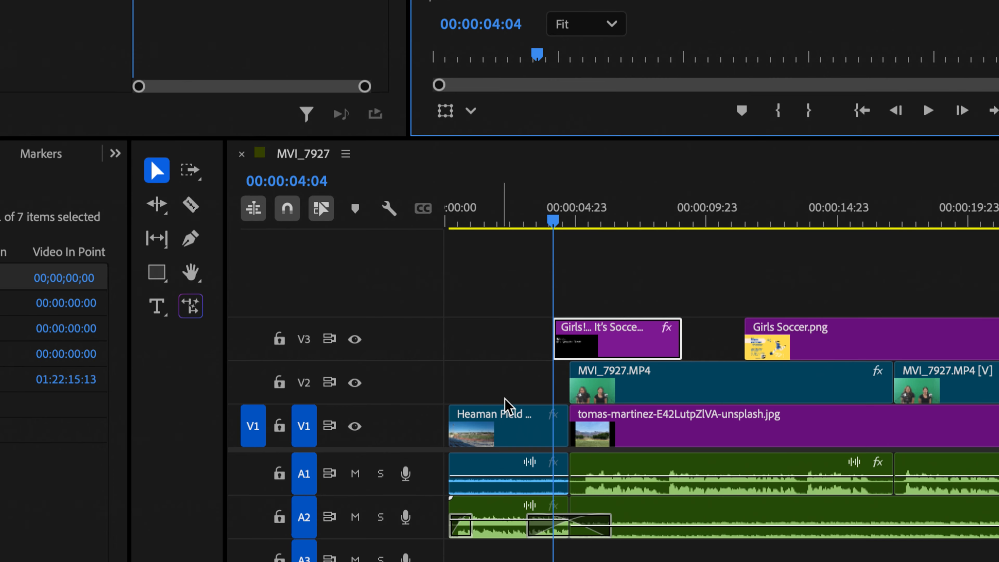
# Step: Drag the V3 title clip to 00:00:00:00 and return the playhead to the start
pyautogui.moveTo(629, 349); pyautogui.dragTo(578, 320)
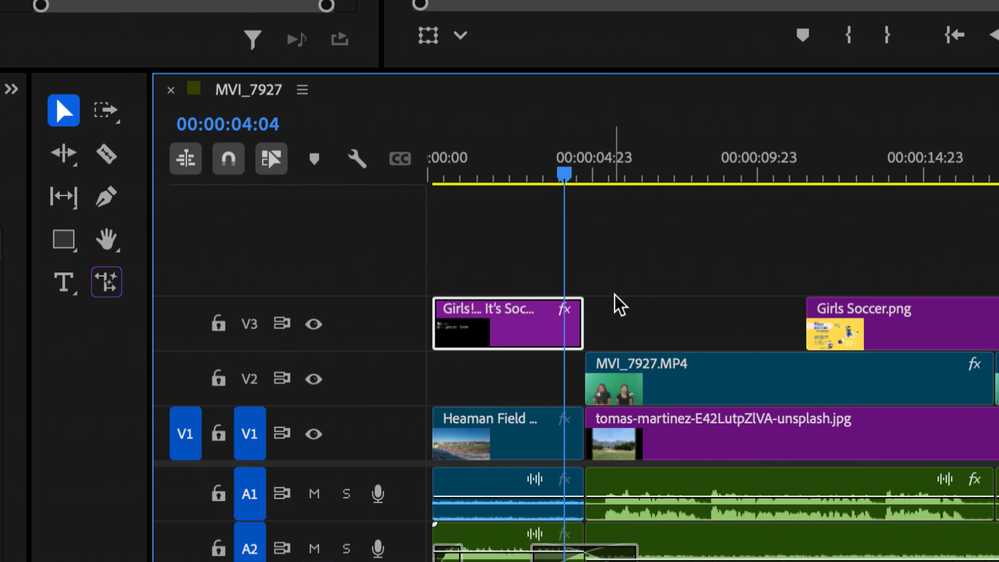
pyautogui.click(629, 277)
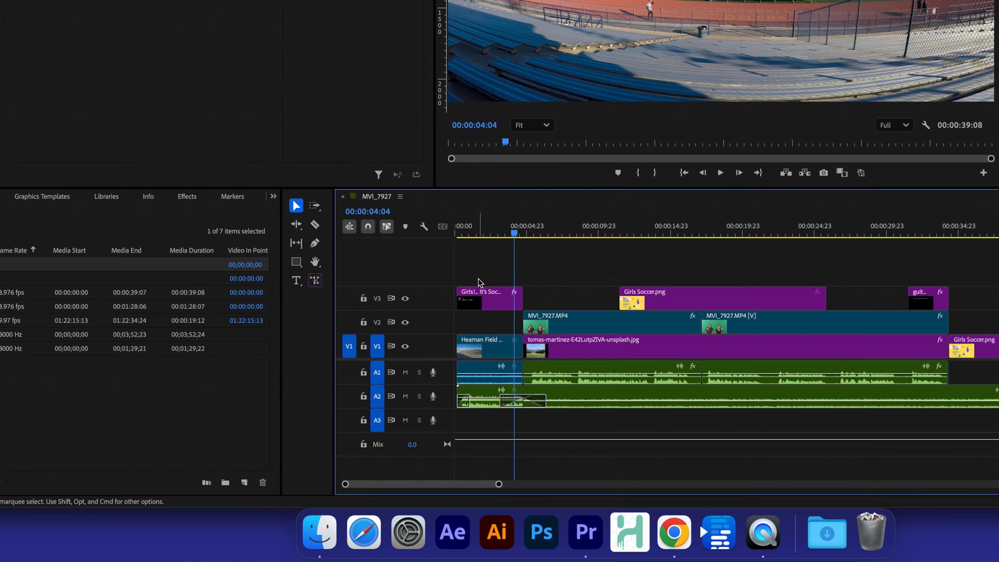
pyautogui.press('Home')
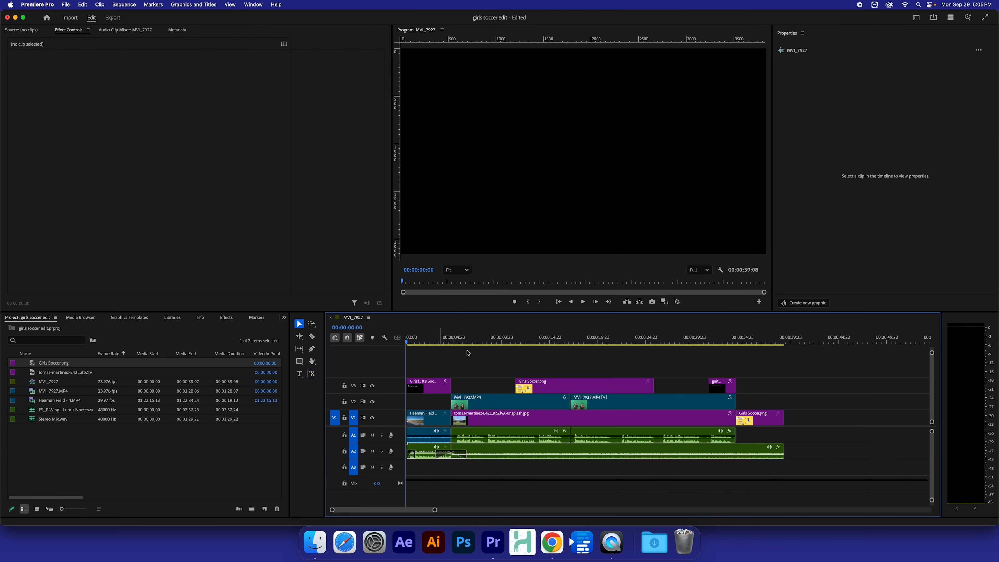
pyautogui.press('space')
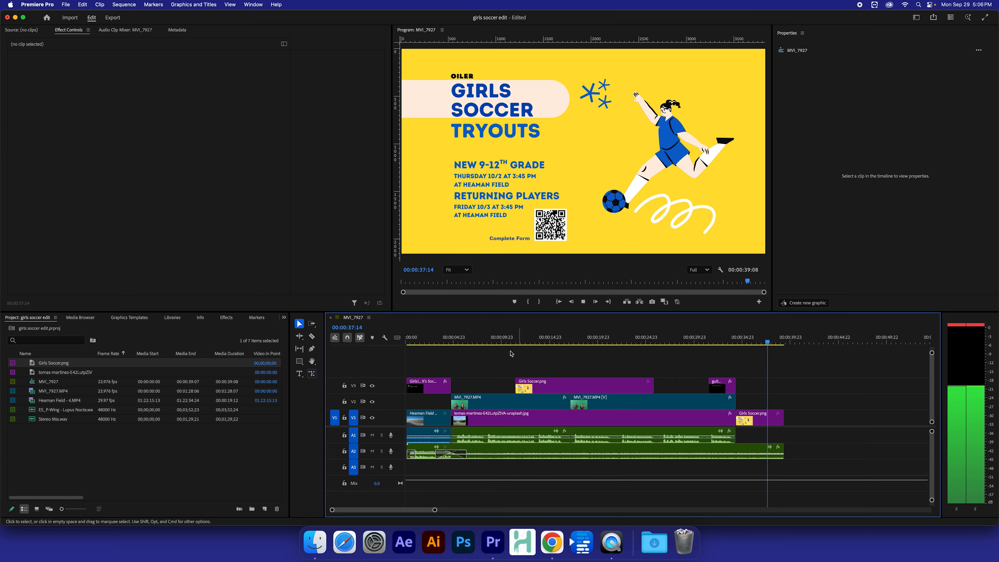
pyautogui.click(583, 301)
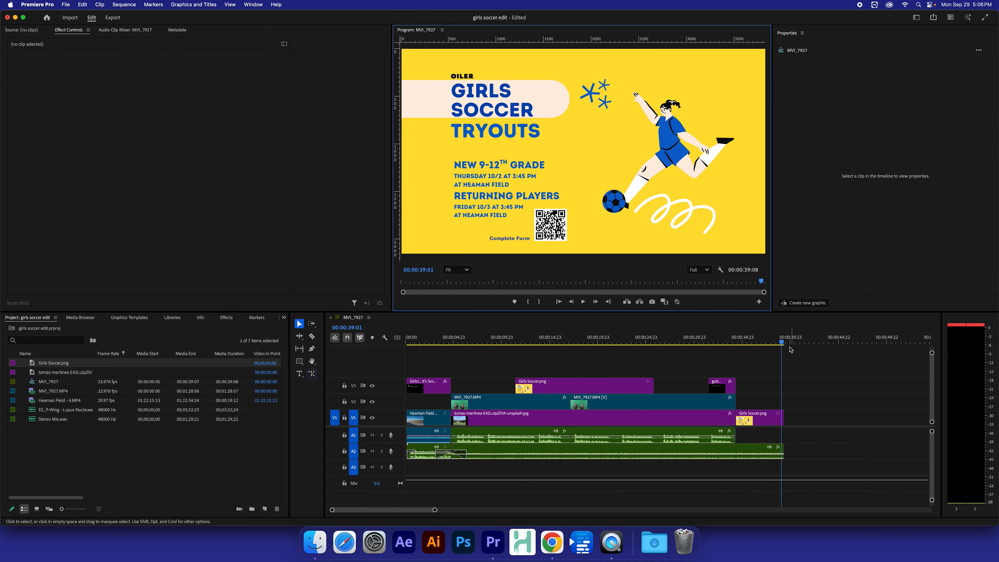
pyautogui.moveTo(781, 344); pyautogui.dragTo(788, 345)
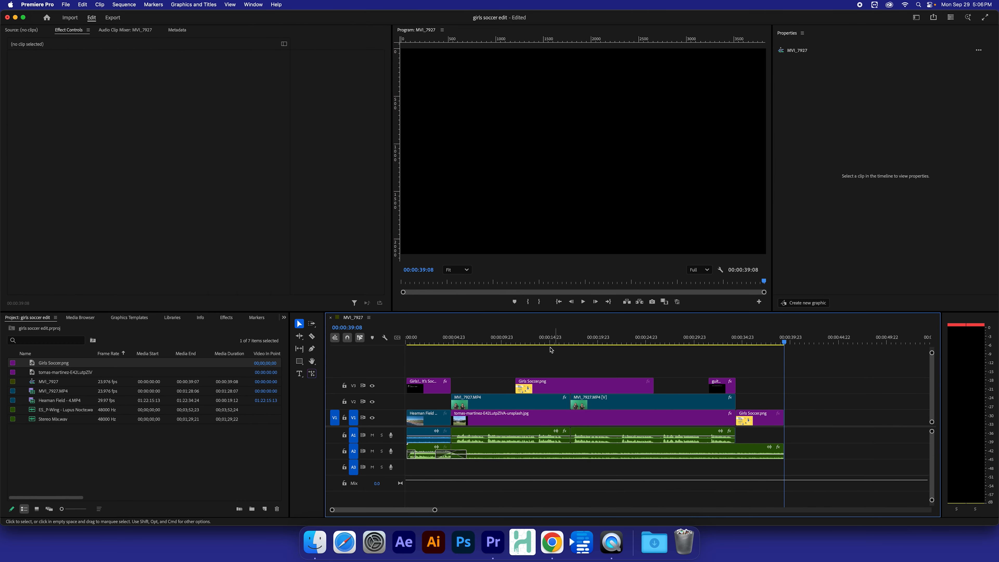
pyautogui.click(438, 341)
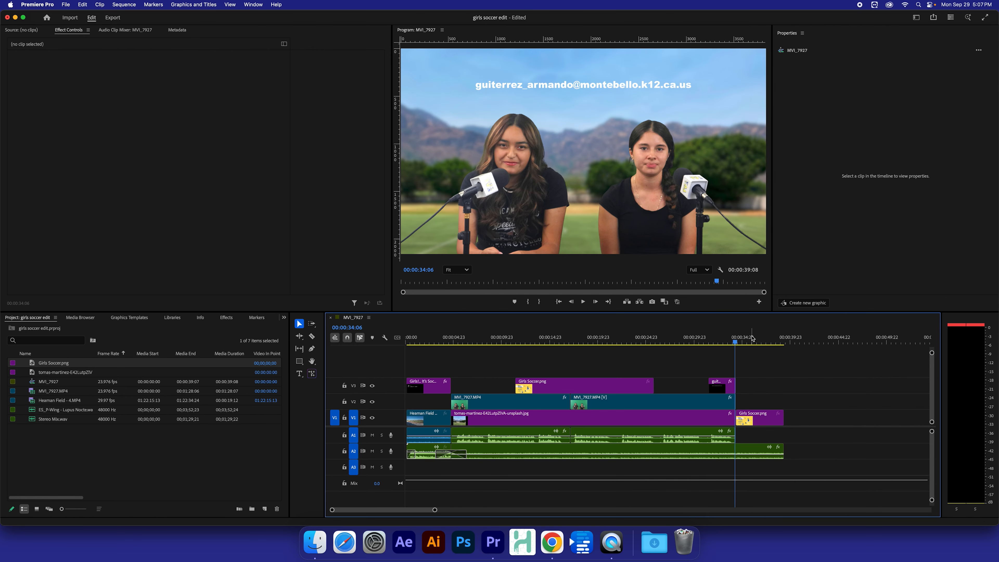
pyautogui.moveTo(759, 337); pyautogui.dragTo(356, 335)
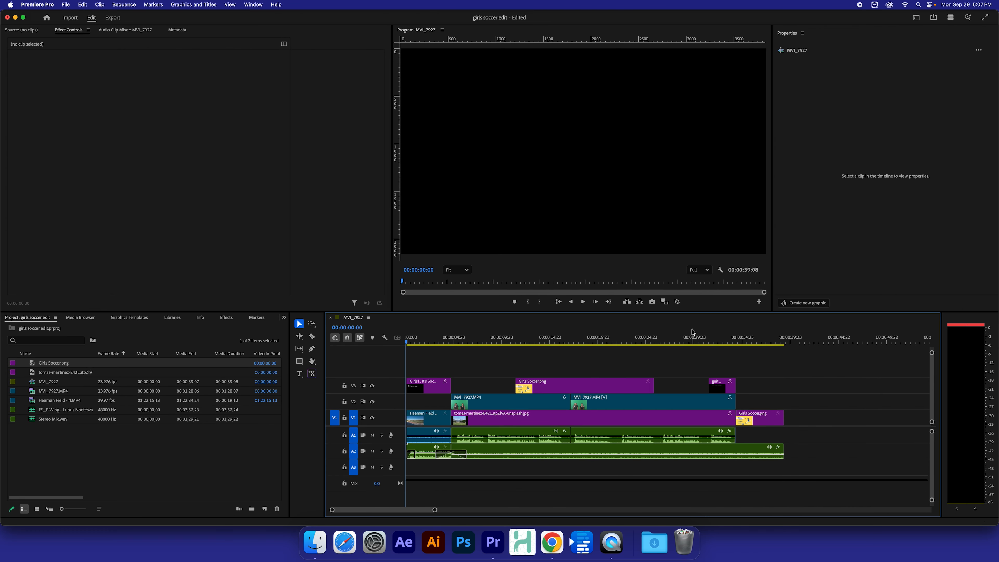
# Step: Save the project, hide Premiere Pro, and centre the Finder window
pyautogui.press('super+s')
pyautogui.press('super+h')
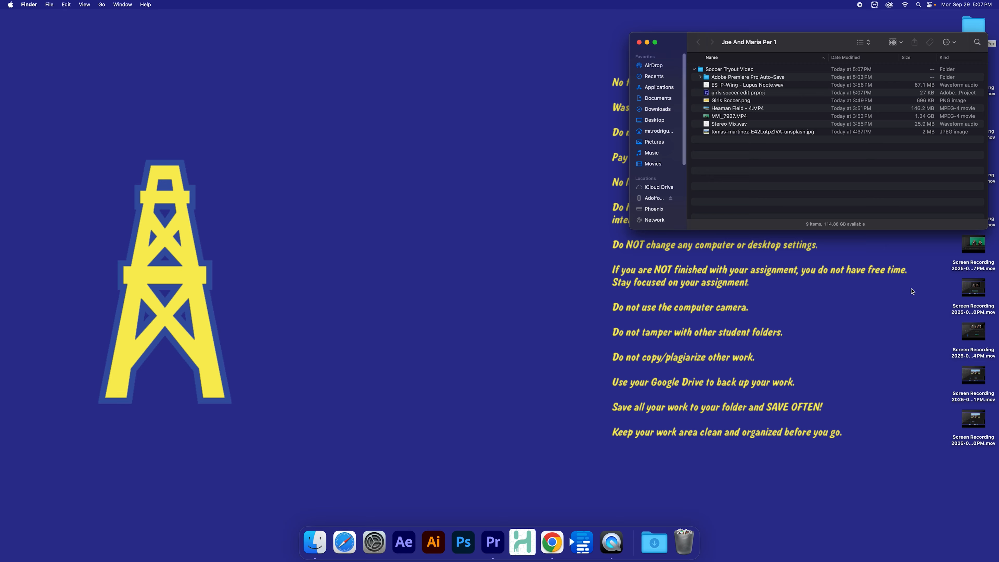
pyautogui.moveTo(828, 46); pyautogui.dragTo(540, 168)
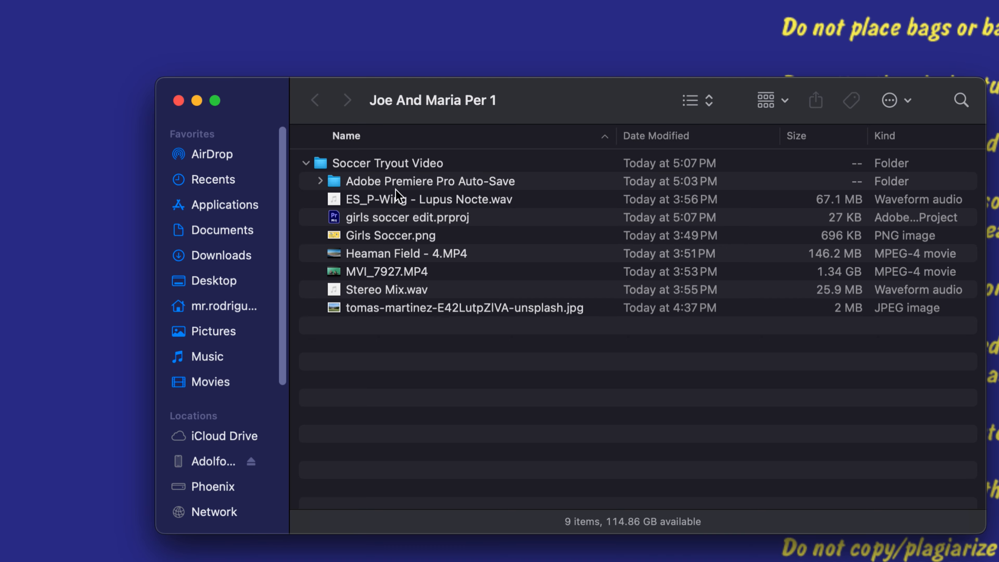
# Step: Review the project file, auto-save folder and media files in the Soccer Tryout Video folder
pyautogui.click(402, 181)
pyautogui.click(399, 219)
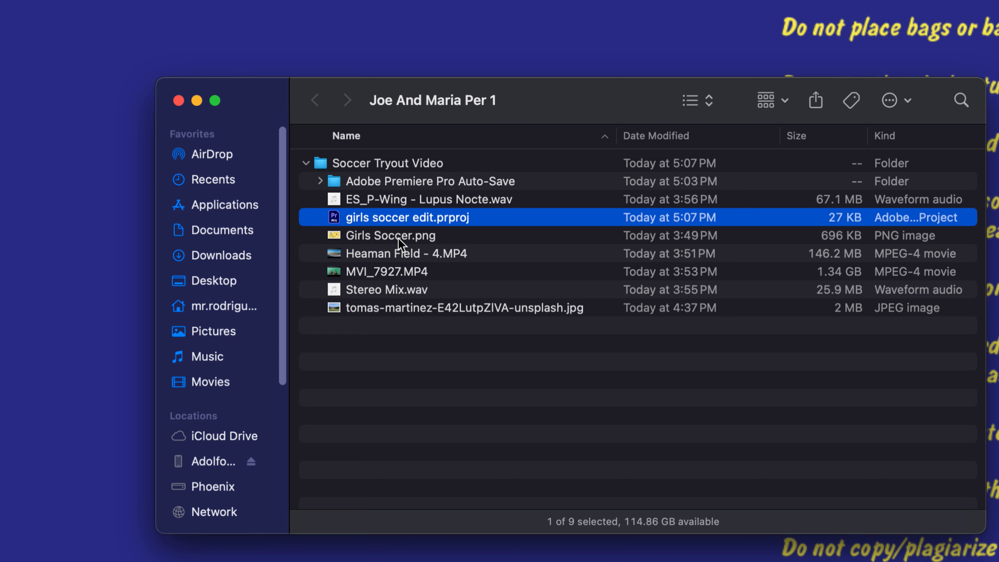
pyautogui.click(398, 237)
pyautogui.click(391, 254)
pyautogui.click(388, 271)
pyautogui.click(389, 308)
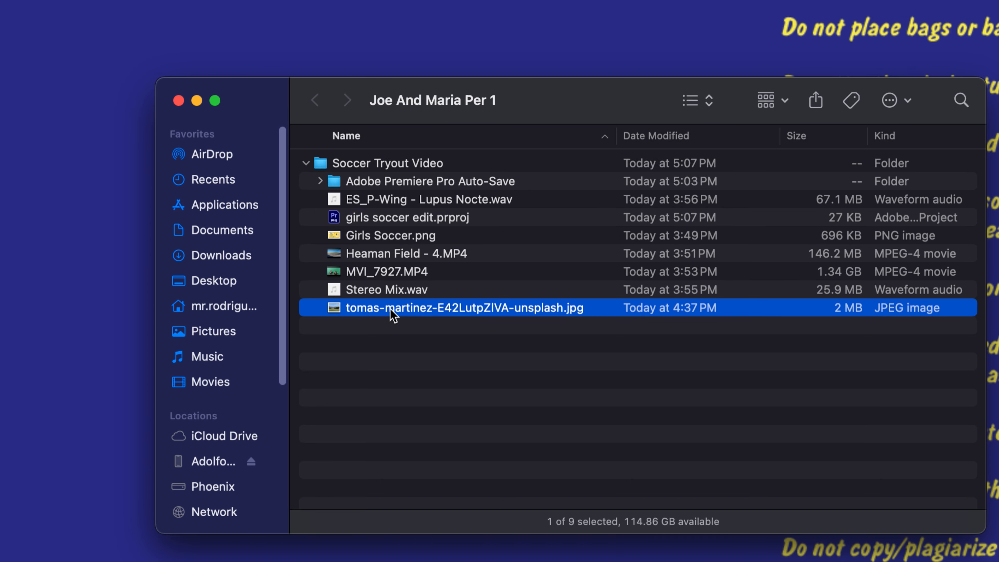
pyautogui.click(568, 305)
pyautogui.click(425, 343)
pyautogui.click(396, 180)
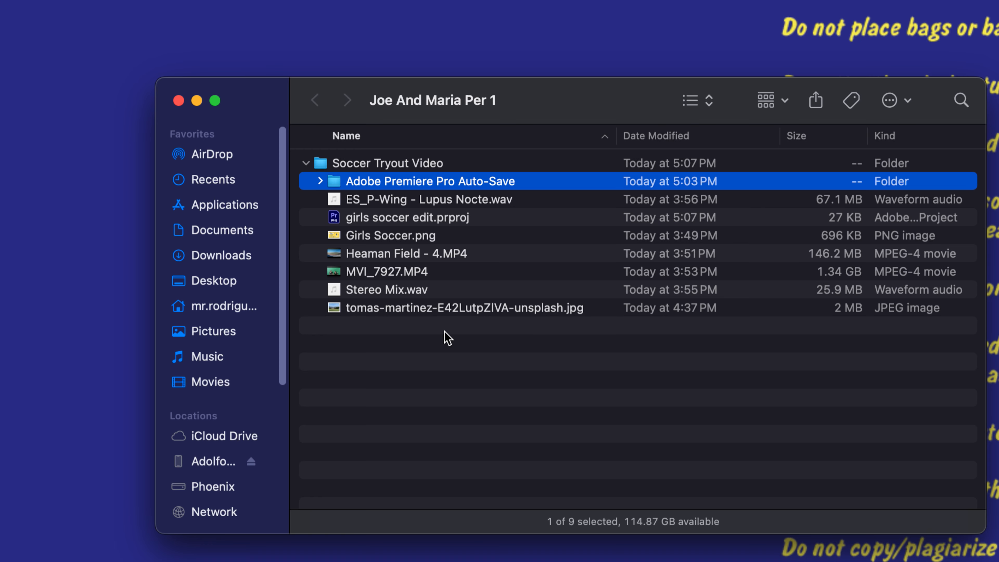
# Step: Collapse the Soccer Tryout Video folder and select it
pyautogui.click(307, 162)
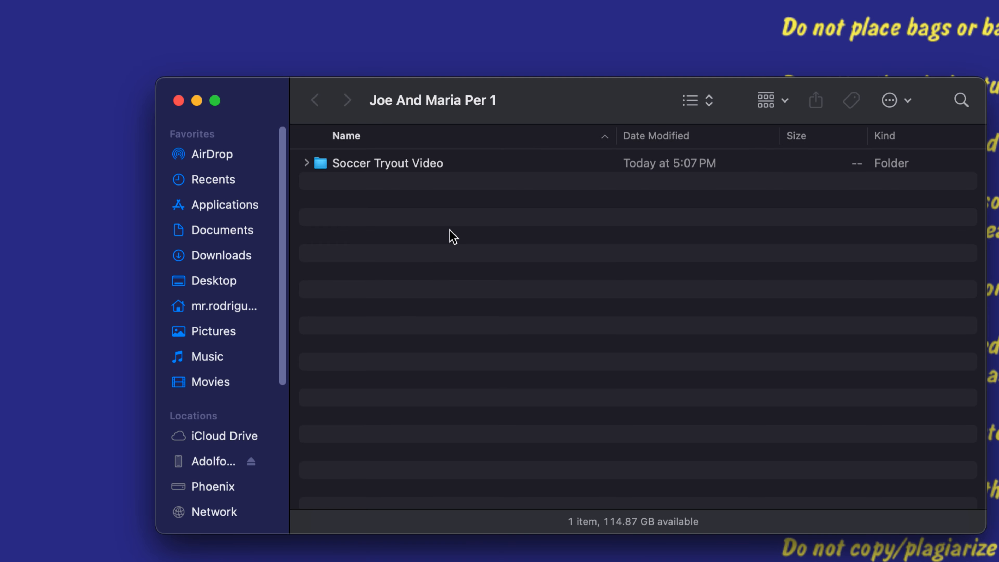
pyautogui.click(425, 164)
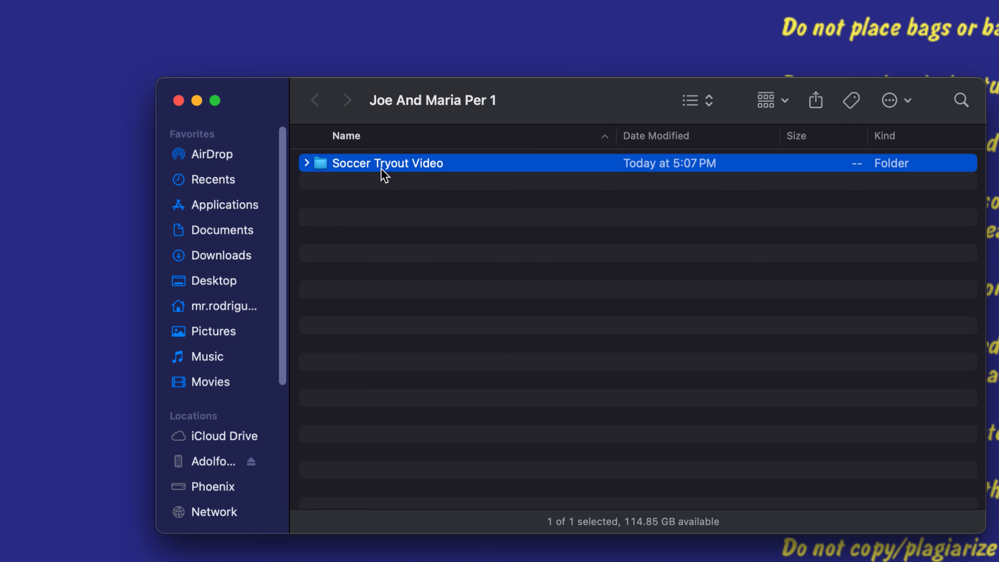
pyautogui.moveTo(324, 163)
pyautogui.mouseDown()
pyautogui.moveTo(328, 214)
pyautogui.moveTo(302, 223)
pyautogui.moveTo(319, 172)
pyautogui.mouseUp()
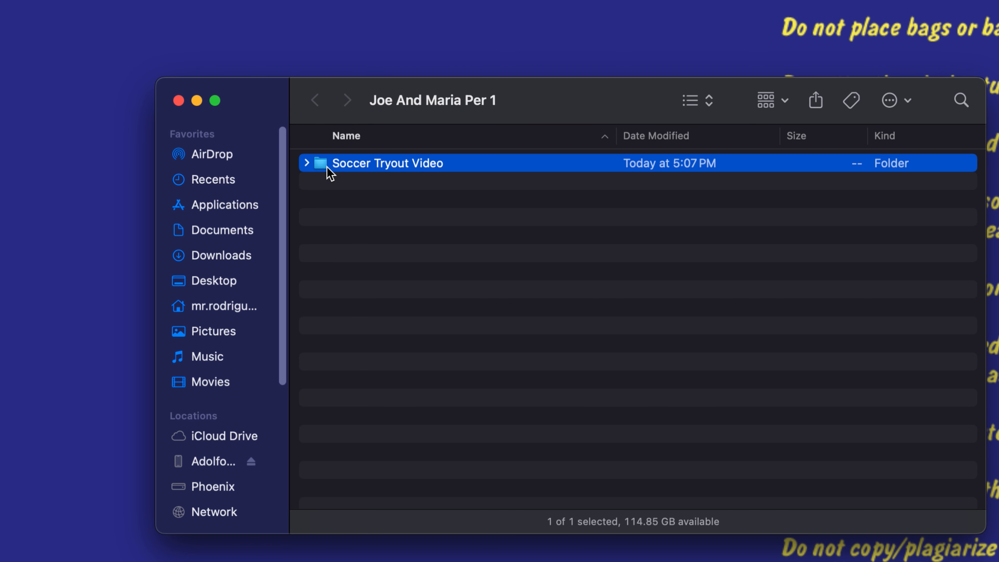